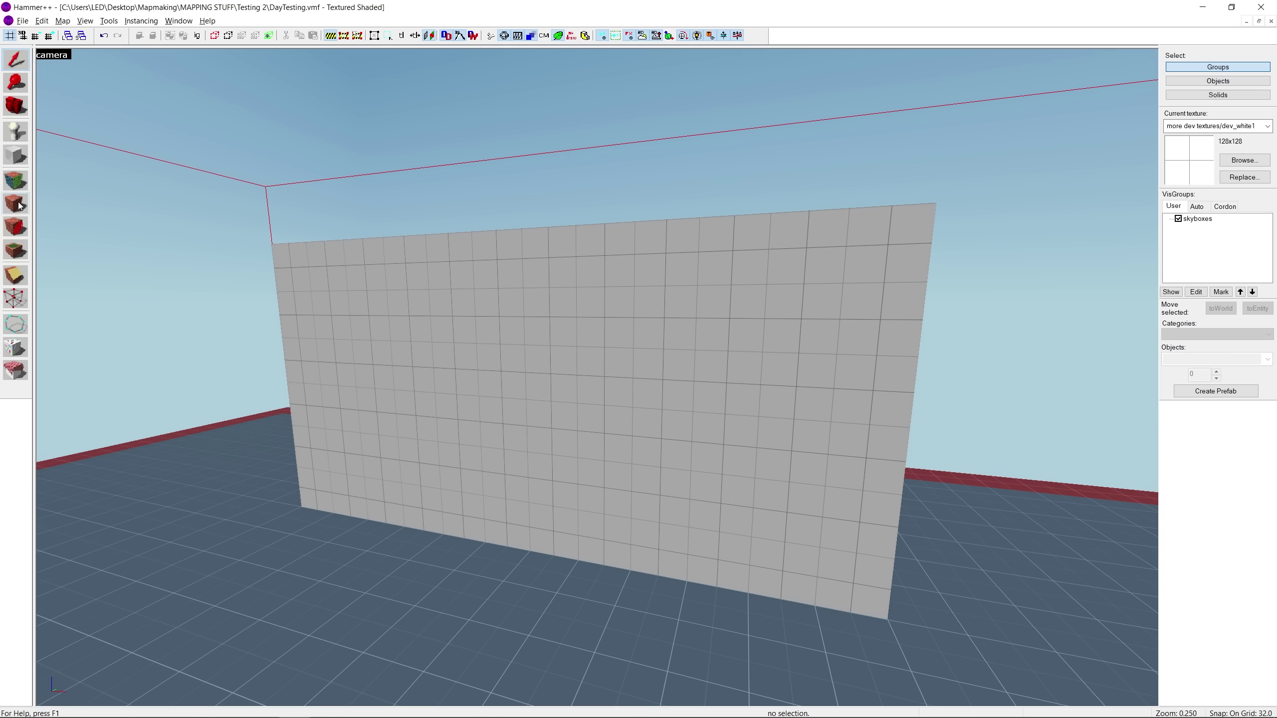
Retexture the grey test wall face and apply the light's red colour
key("shift+a")
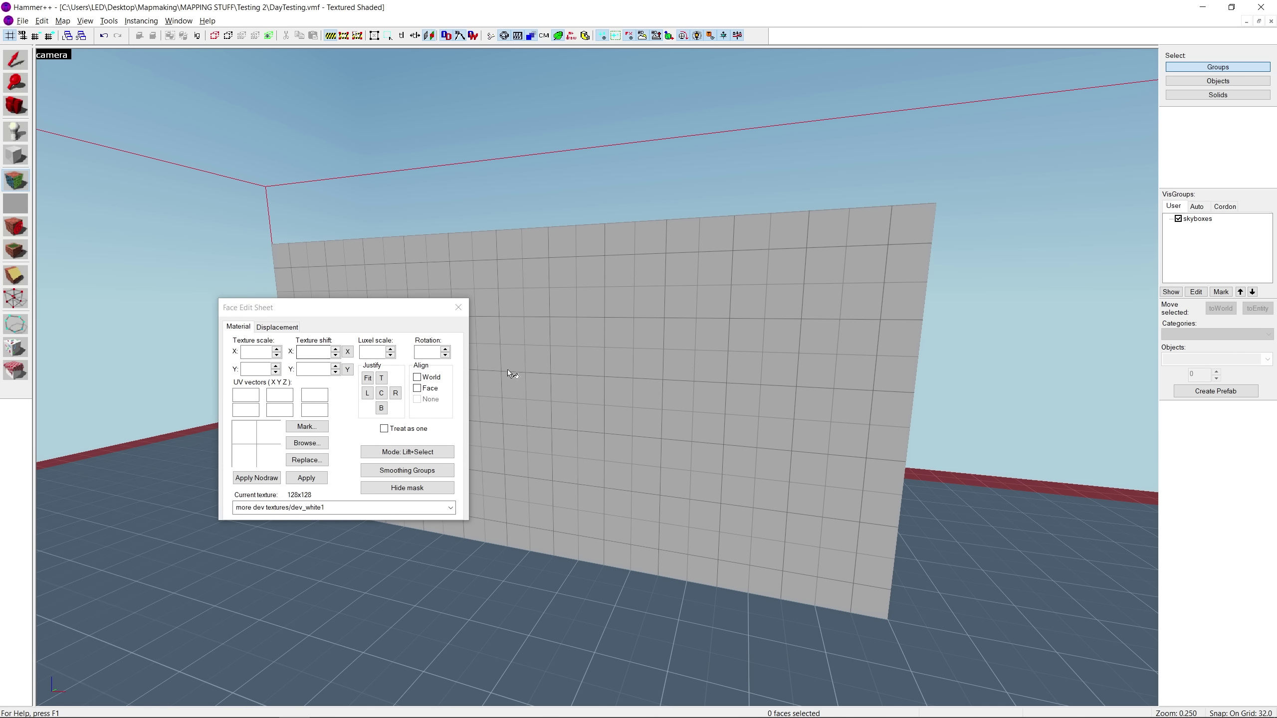
left_click(509, 373)
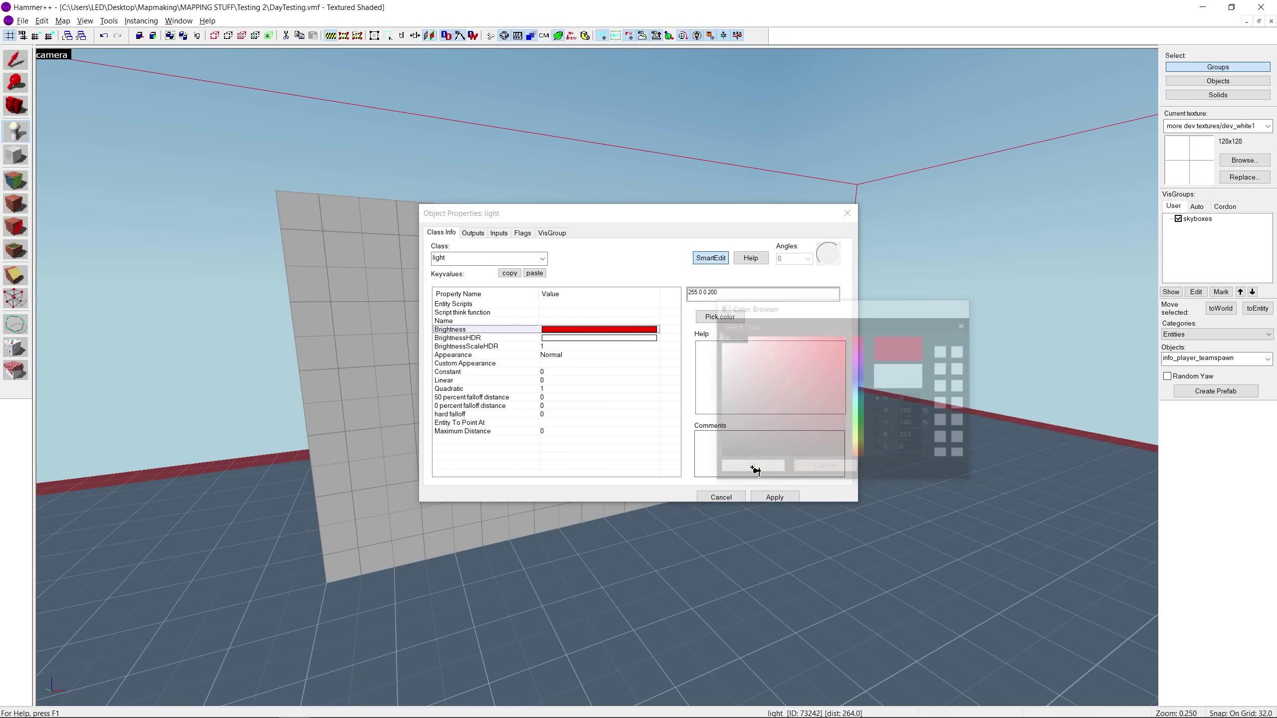
left_click(750, 465)
left_click(840, 218)
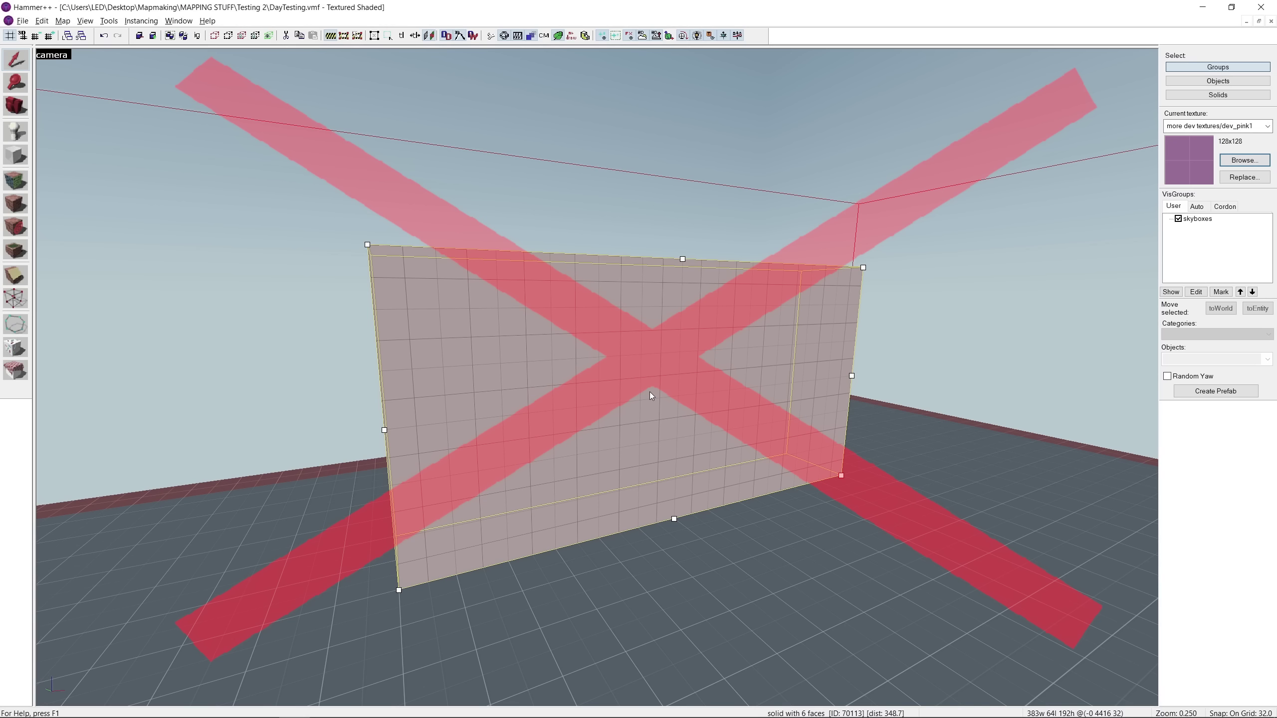
Clone the lights across the wall into four rows of ten
key("Escape")
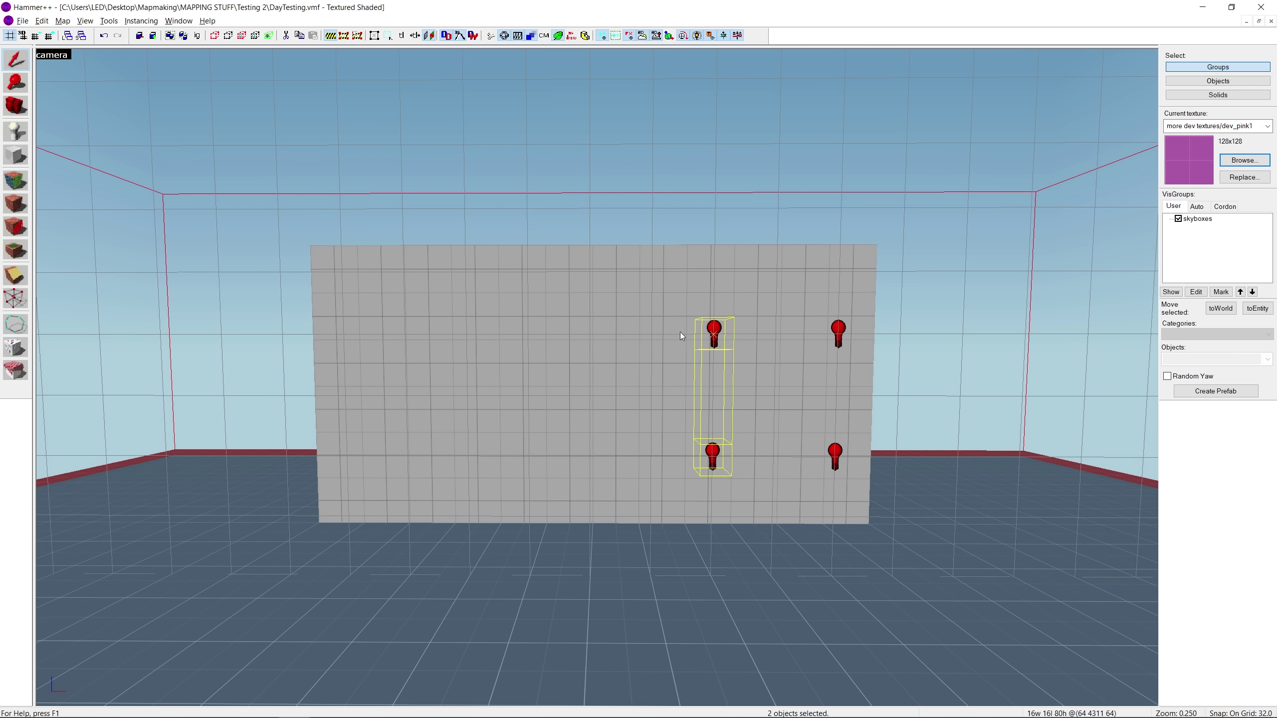
left_click_drag(680, 332, 441, 335, "shift")
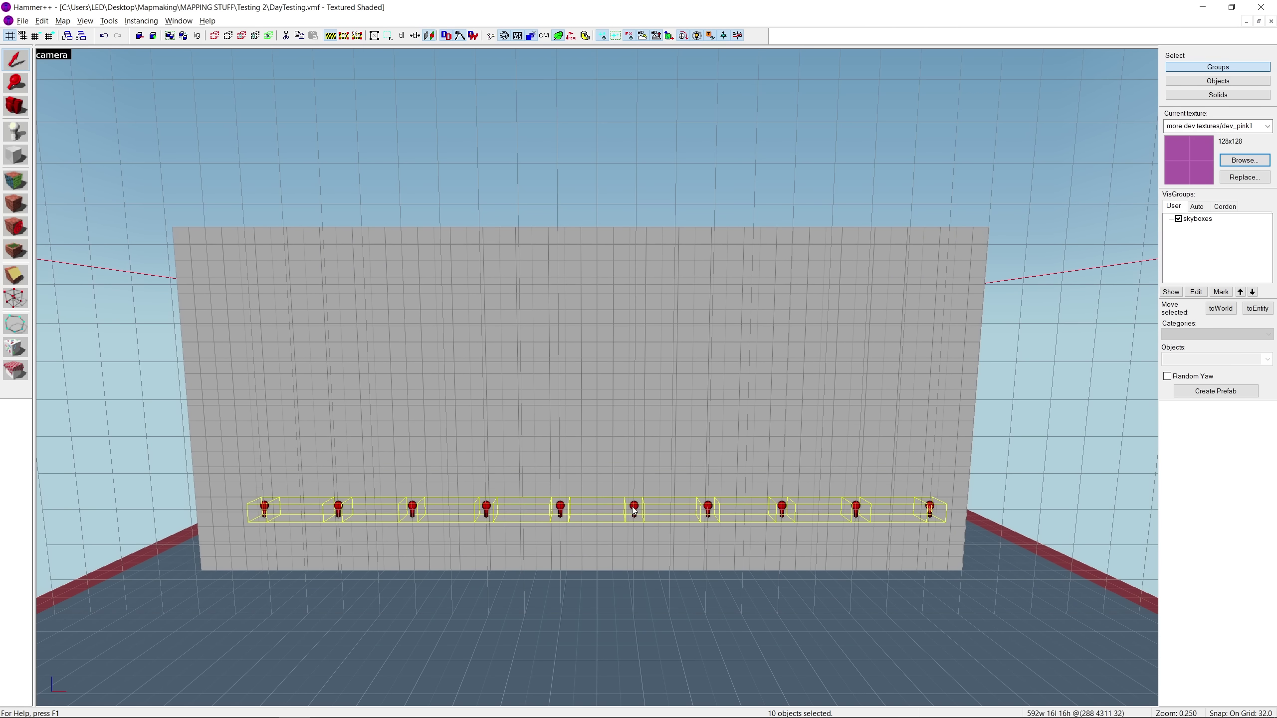
left_click_drag(635, 508, 636, 286, "shift")
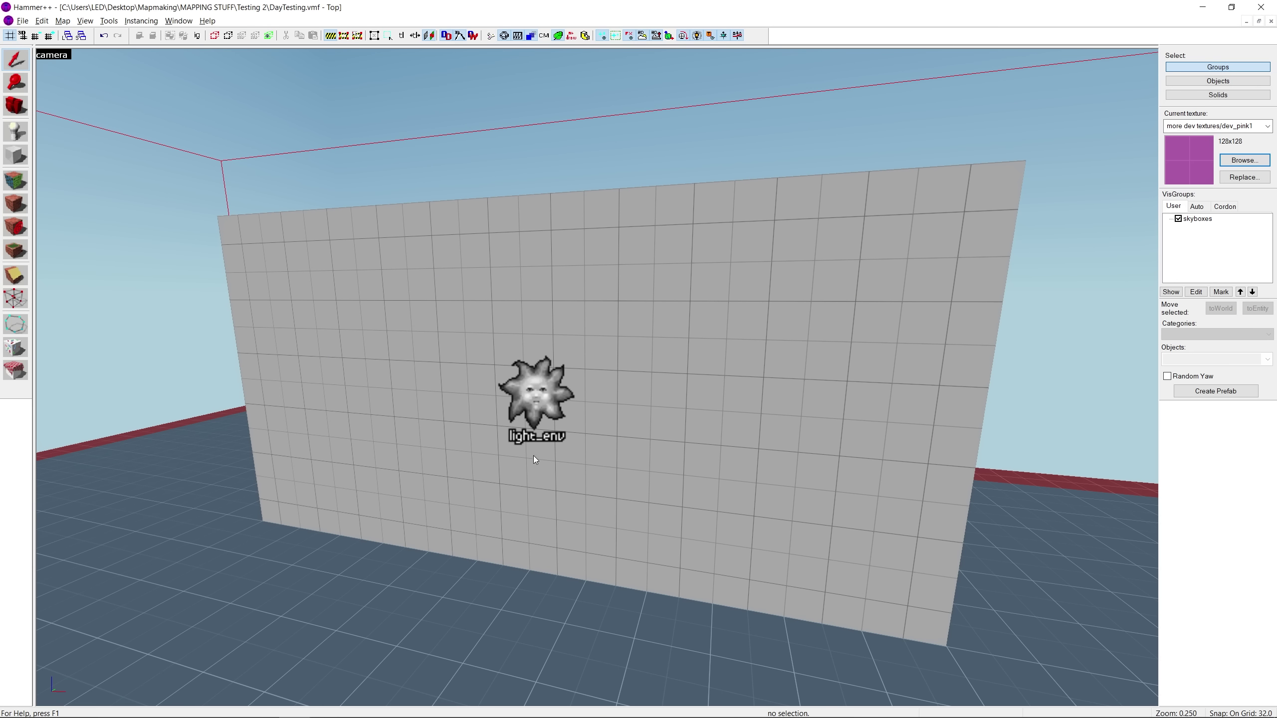
Set light_env's Brightness colour to magenta, 255 9 223 at intensity 400
left_click(533, 455)
key("alt+Return")
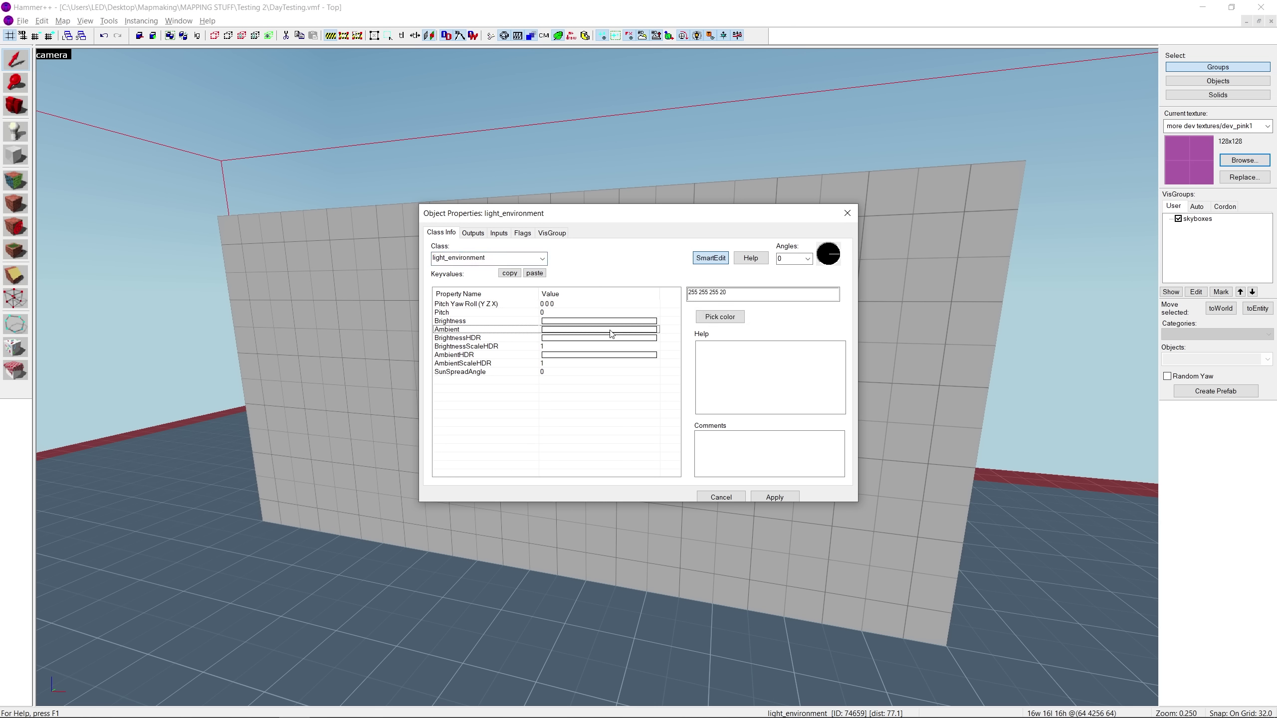
left_click(701, 317)
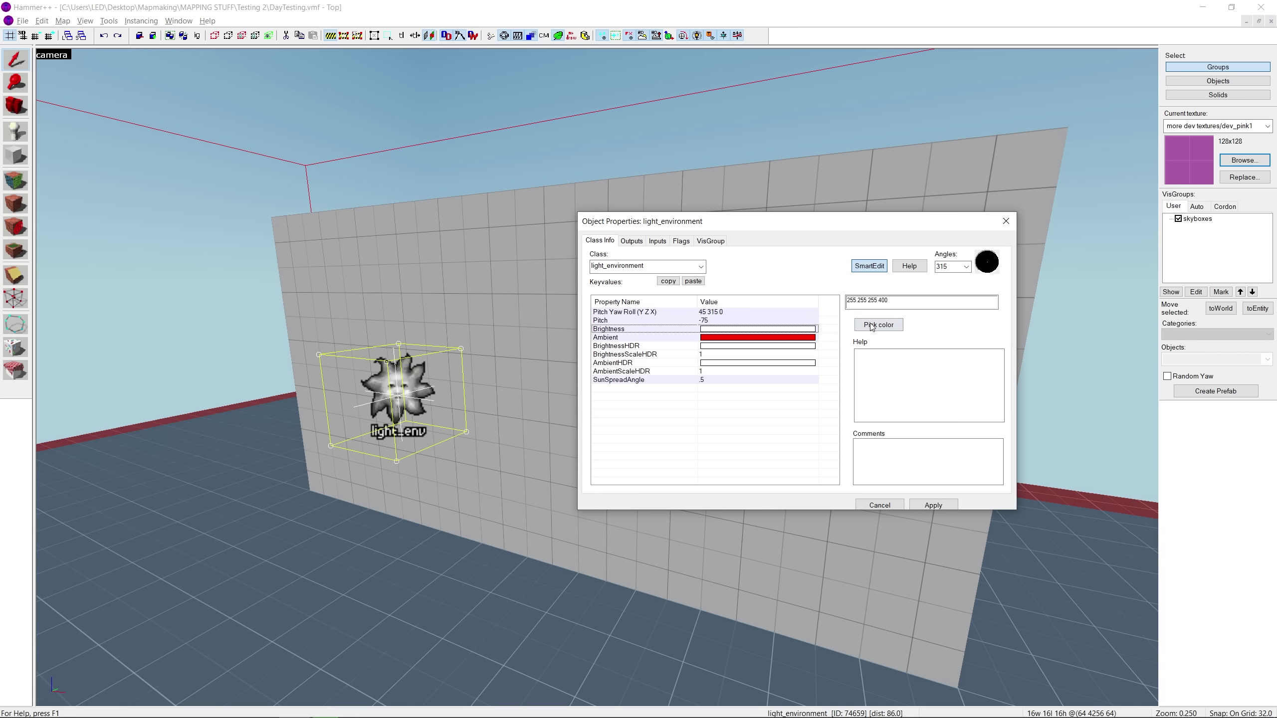
left_click(872, 325)
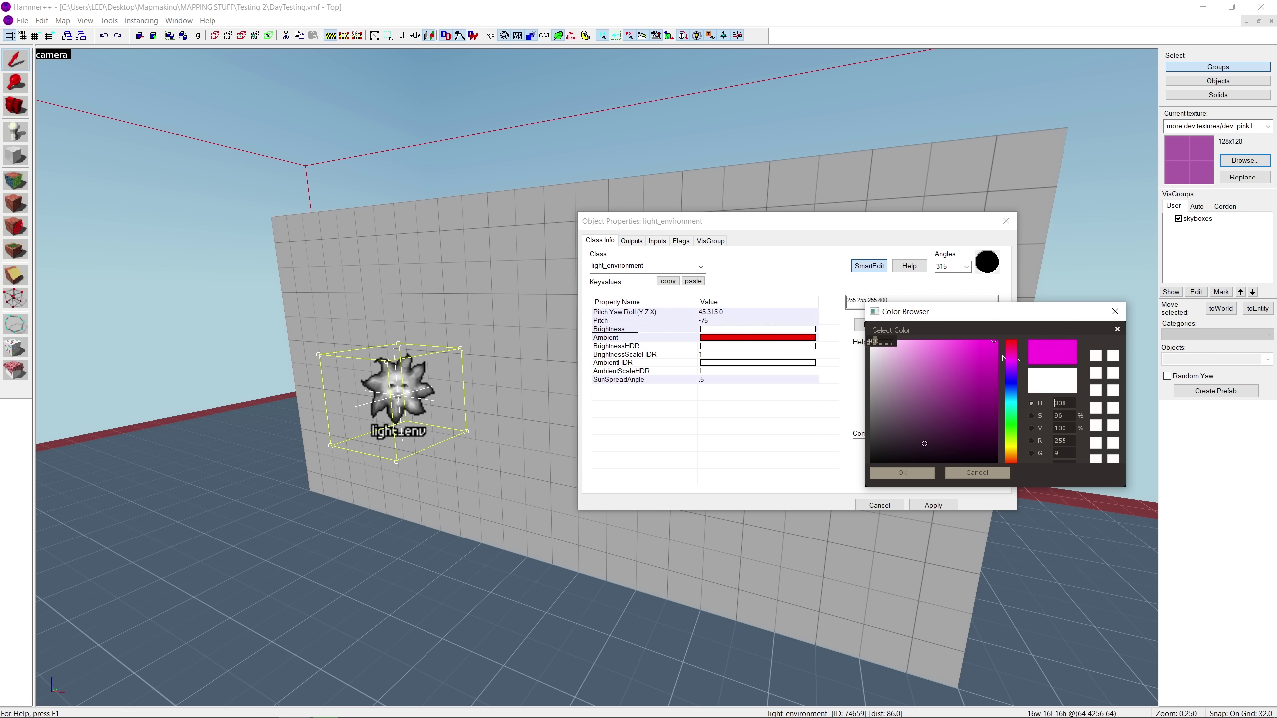
left_click(902, 473)
left_click(1008, 226)
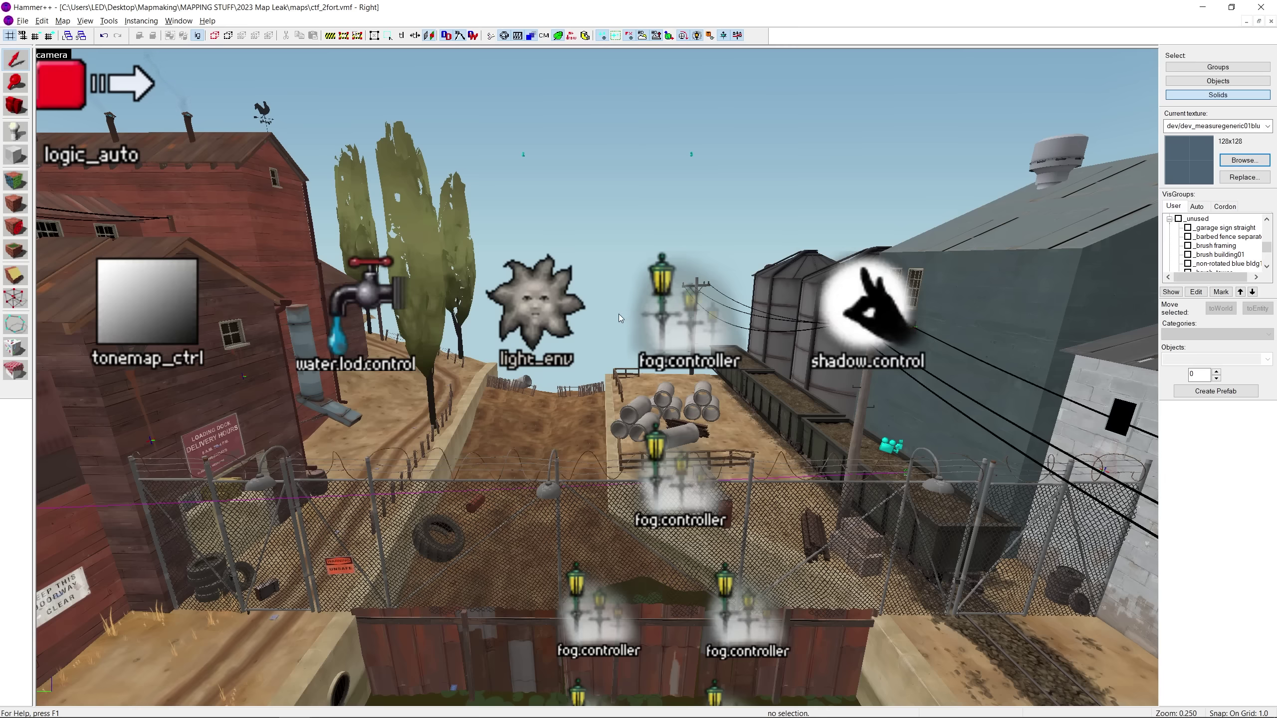
View Object Properties of light_env, then of the color_correction entity
double_click(530, 309)
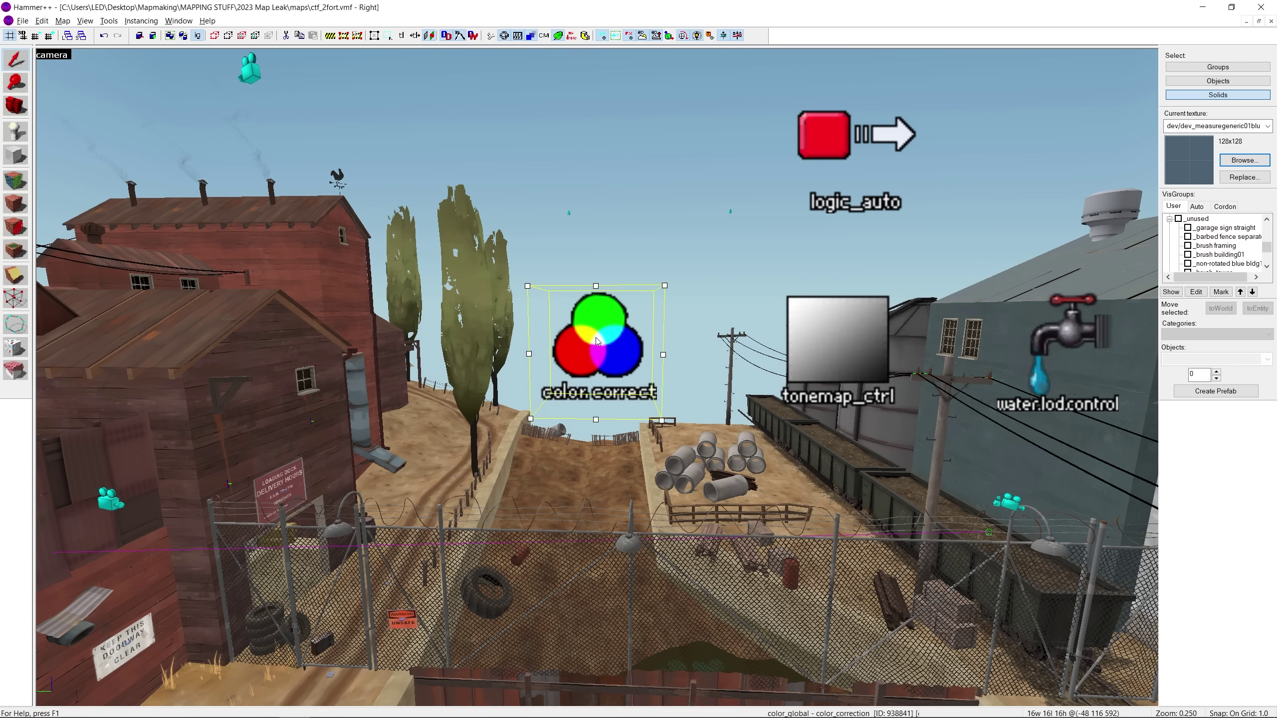
double_click(597, 341)
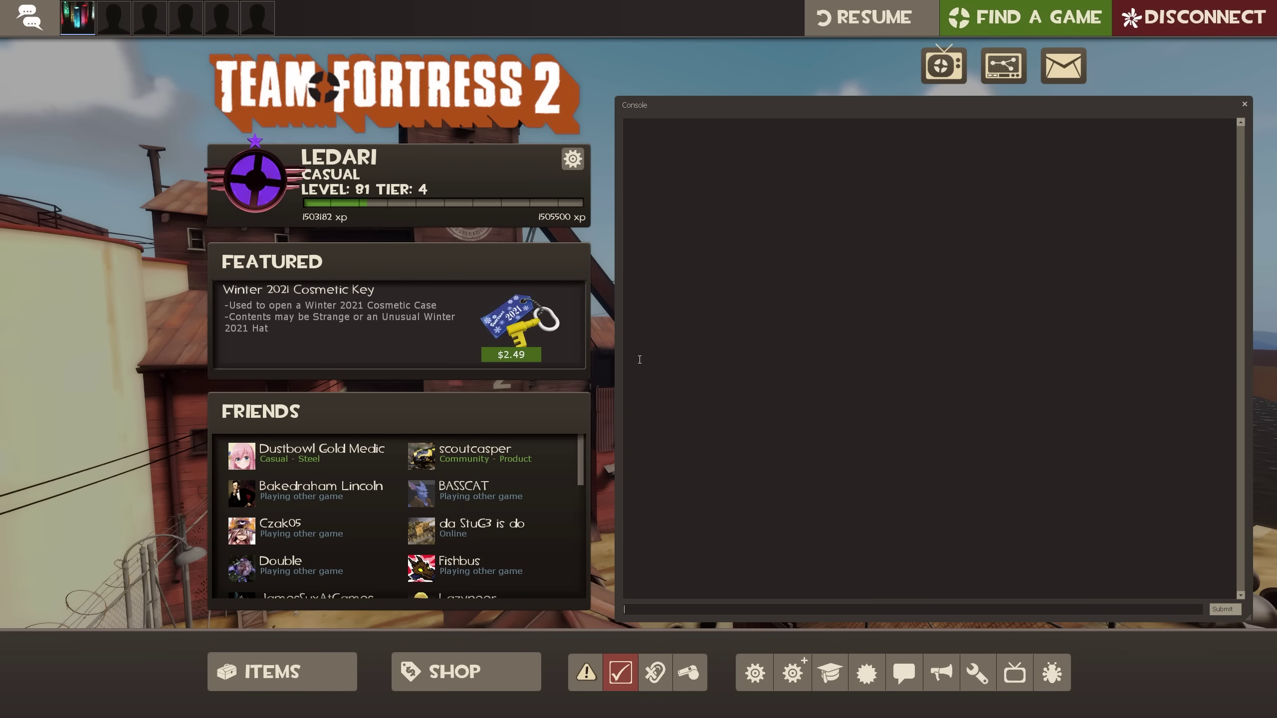
Run the colorcorrectionui console command to show the Color Correction Tools panel
type("colorc")
key("Tab")
key("Return")
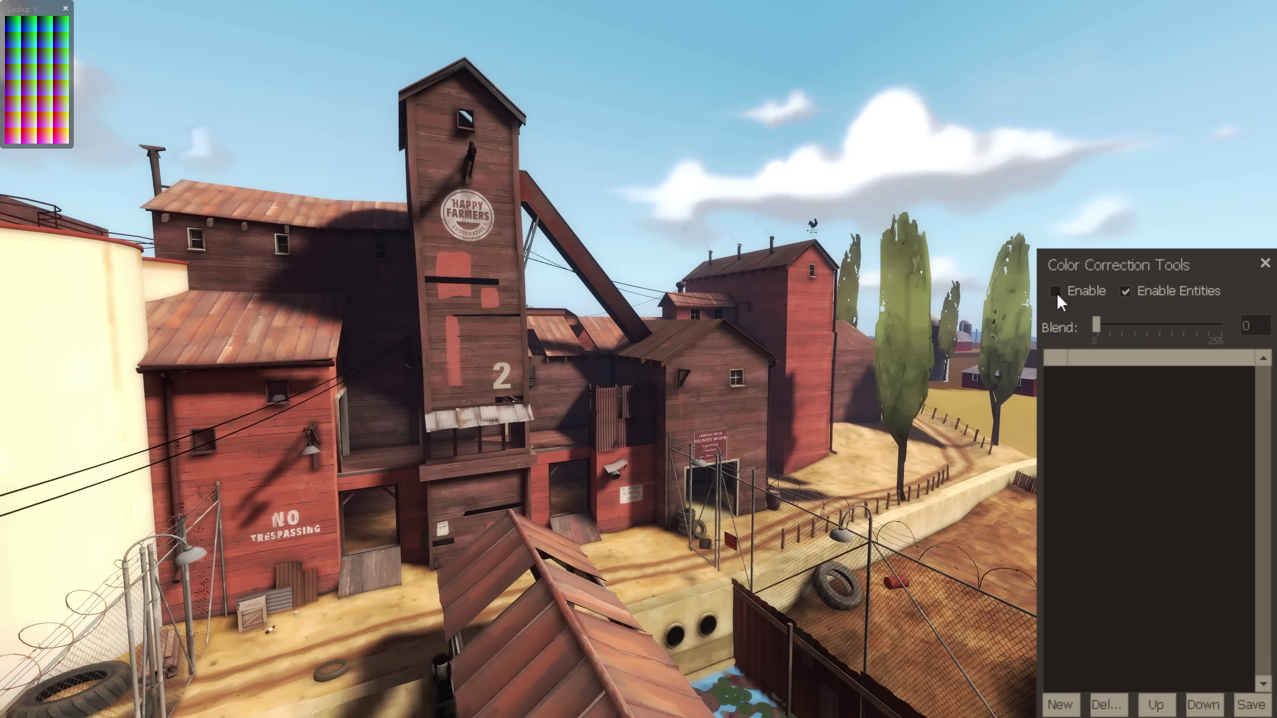
Tick Enable in Color Correction Tools, with entity-based correction also on
left_click(1056, 292)
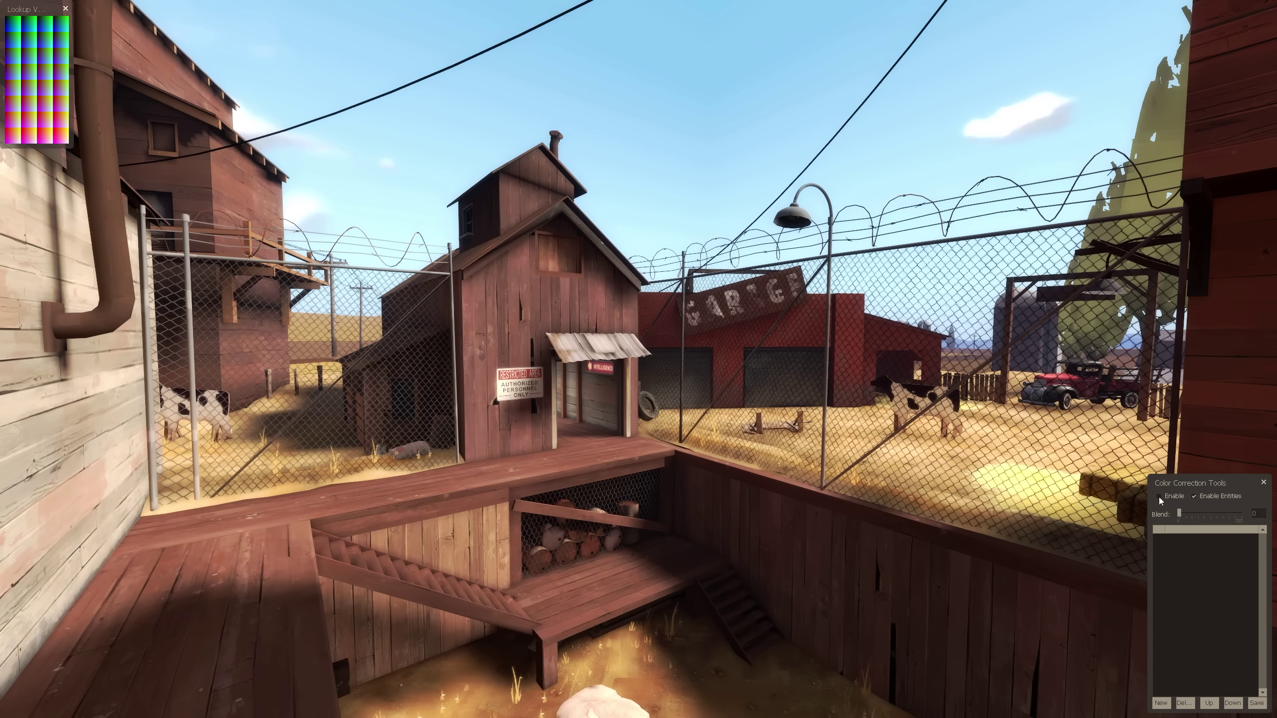
left_click(1159, 497)
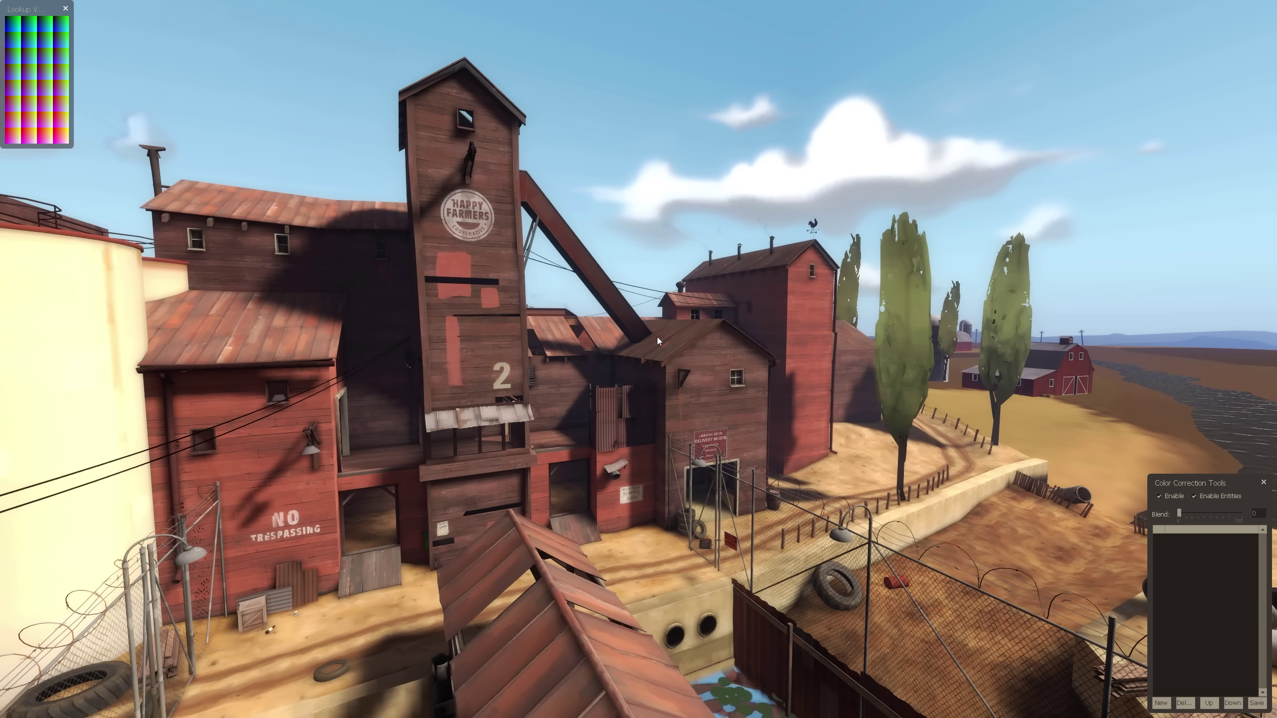
Create a new correction layer using the Levels Tool operation
left_click(1159, 703)
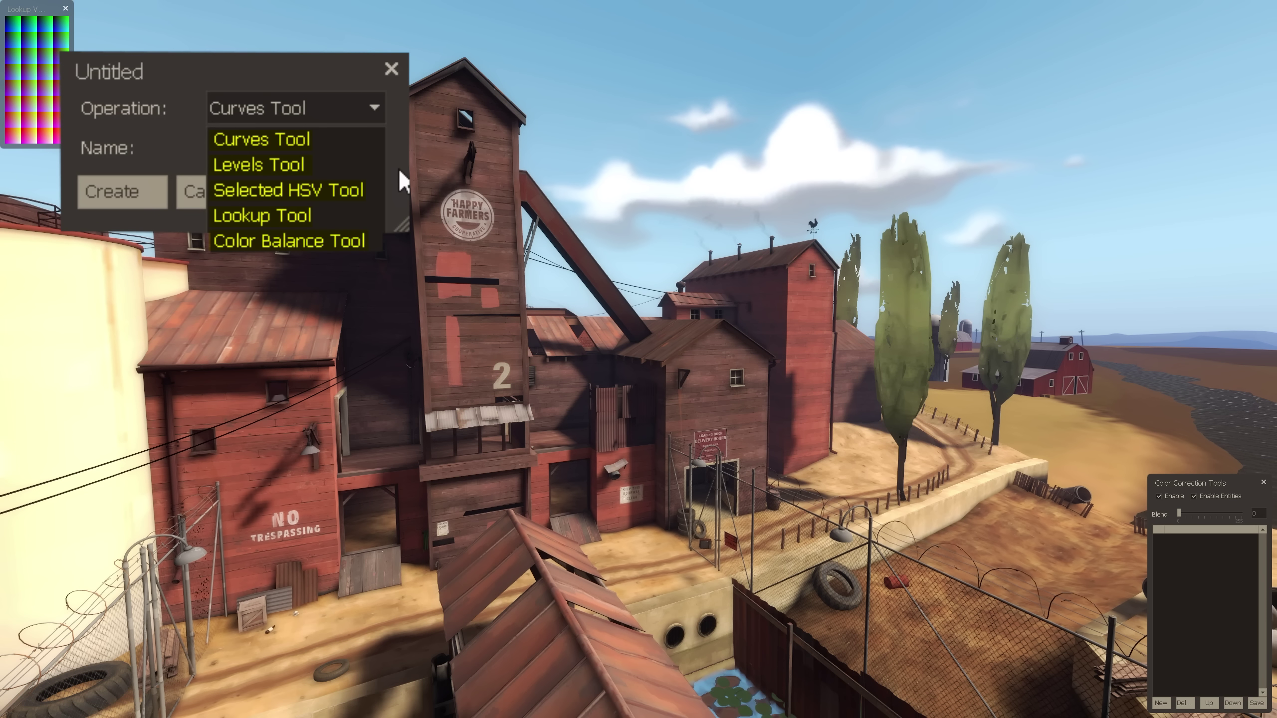
left_click(322, 165)
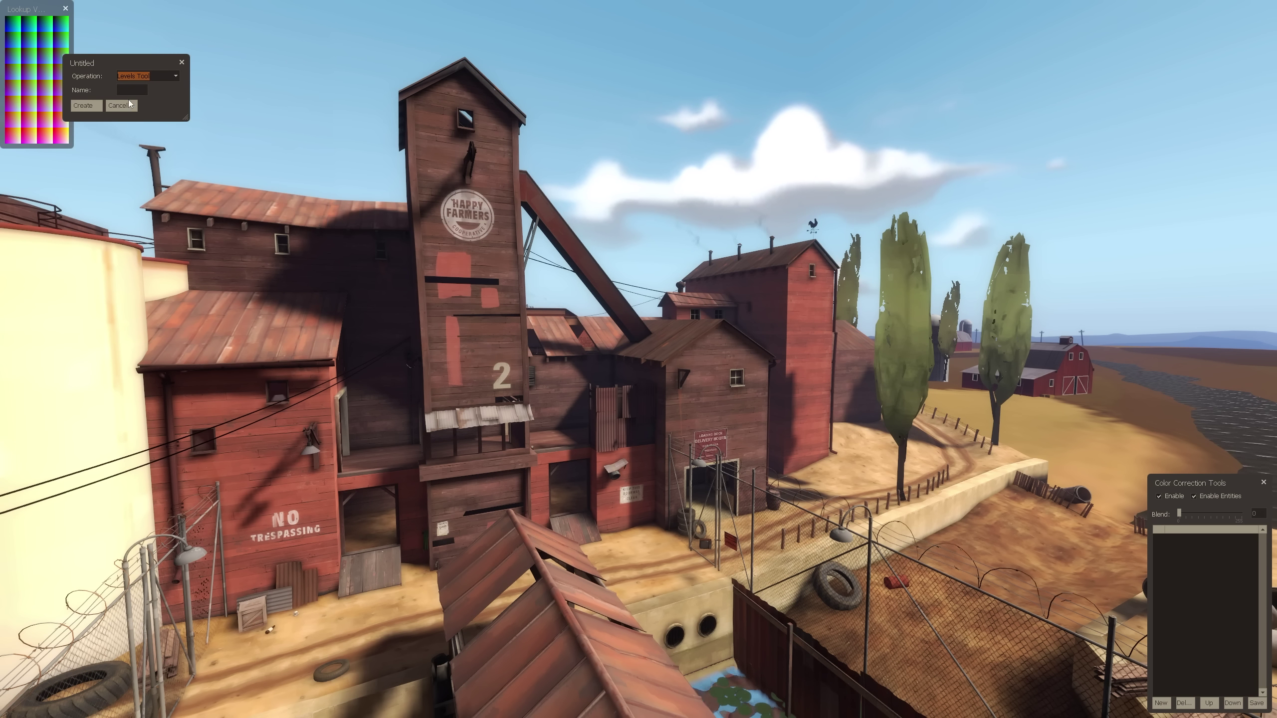
left_click(83, 106)
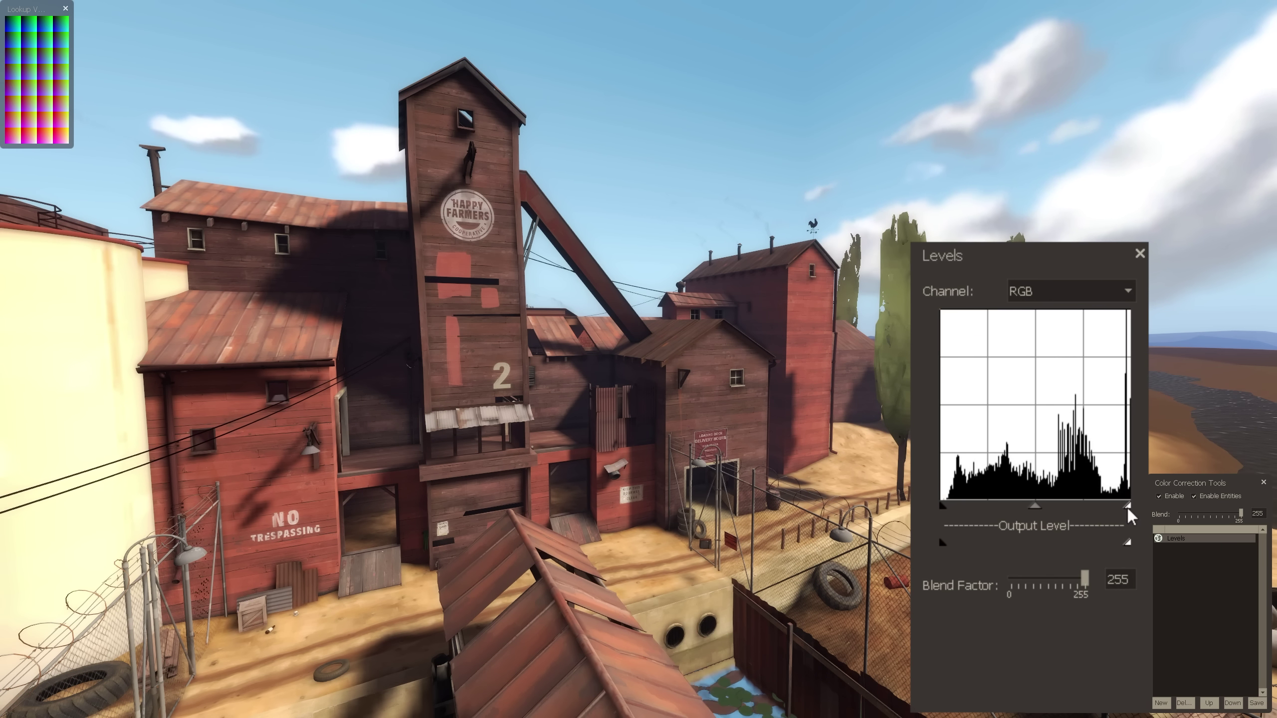
Adjust the Levels input black, midtone and white points and the output black and white levels
left_click_drag(1128, 508, 1111, 509)
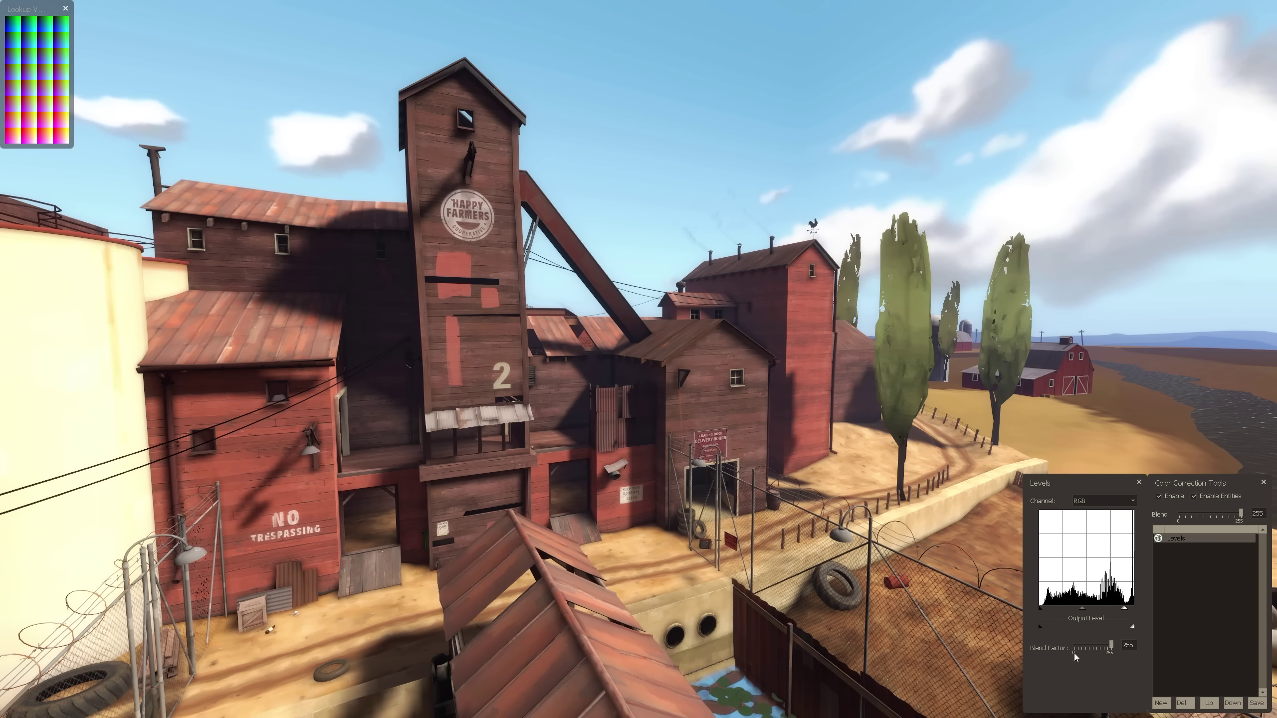
left_click_drag(942, 505, 946, 506)
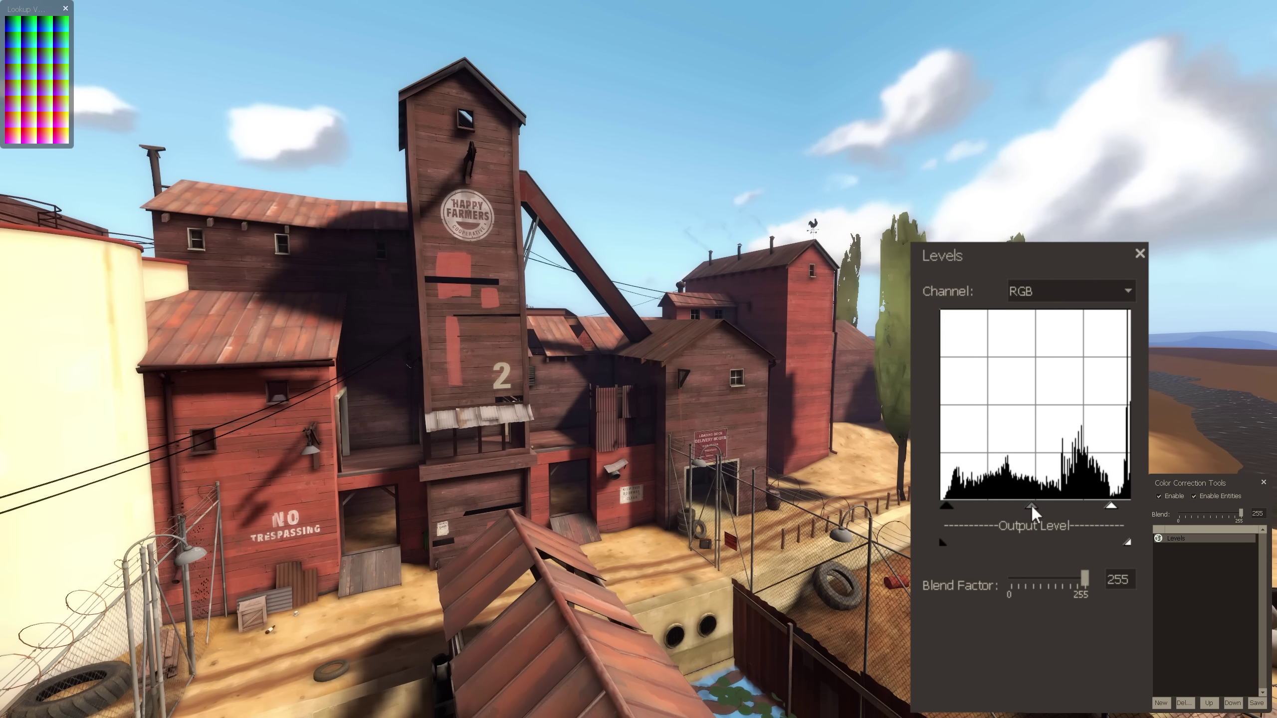
mouse_move(1030, 506)
left_mouse_down()
mouse_move(1071, 506)
mouse_move(1013, 506)
mouse_move(1042, 508)
left_mouse_up()
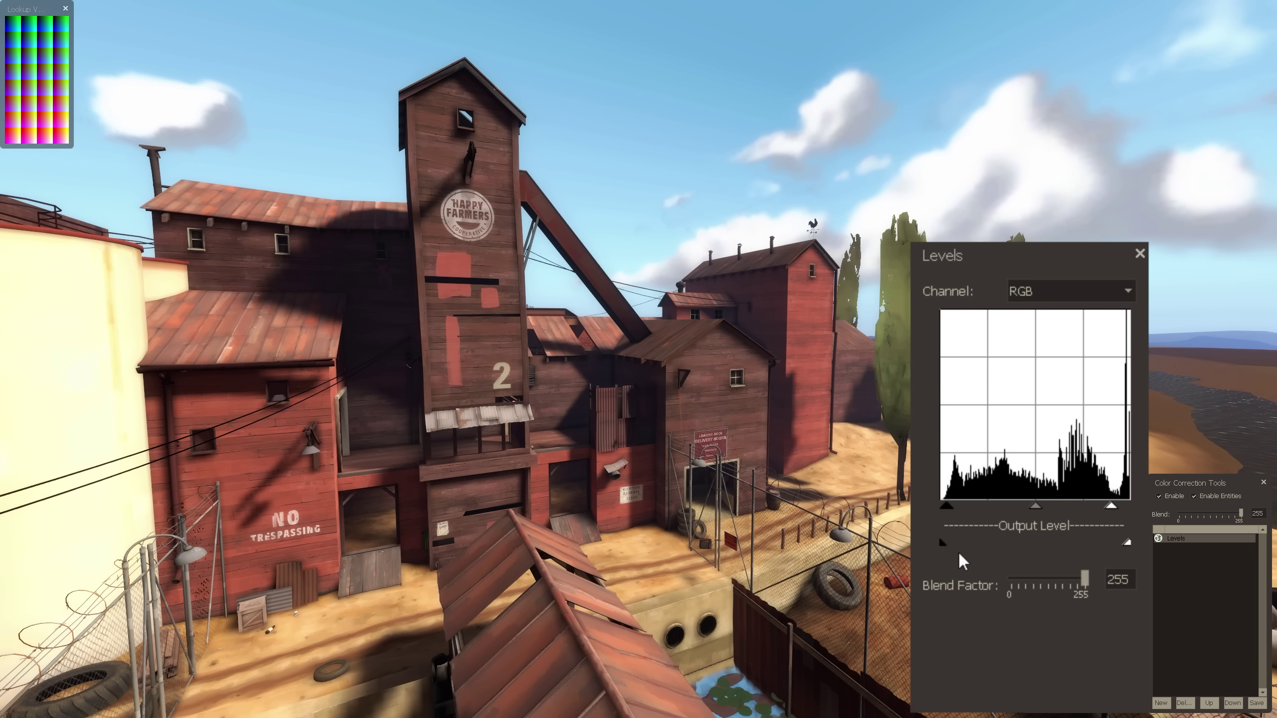
mouse_move(944, 539)
left_mouse_down()
mouse_move(982, 541)
mouse_move(941, 540)
left_mouse_up()
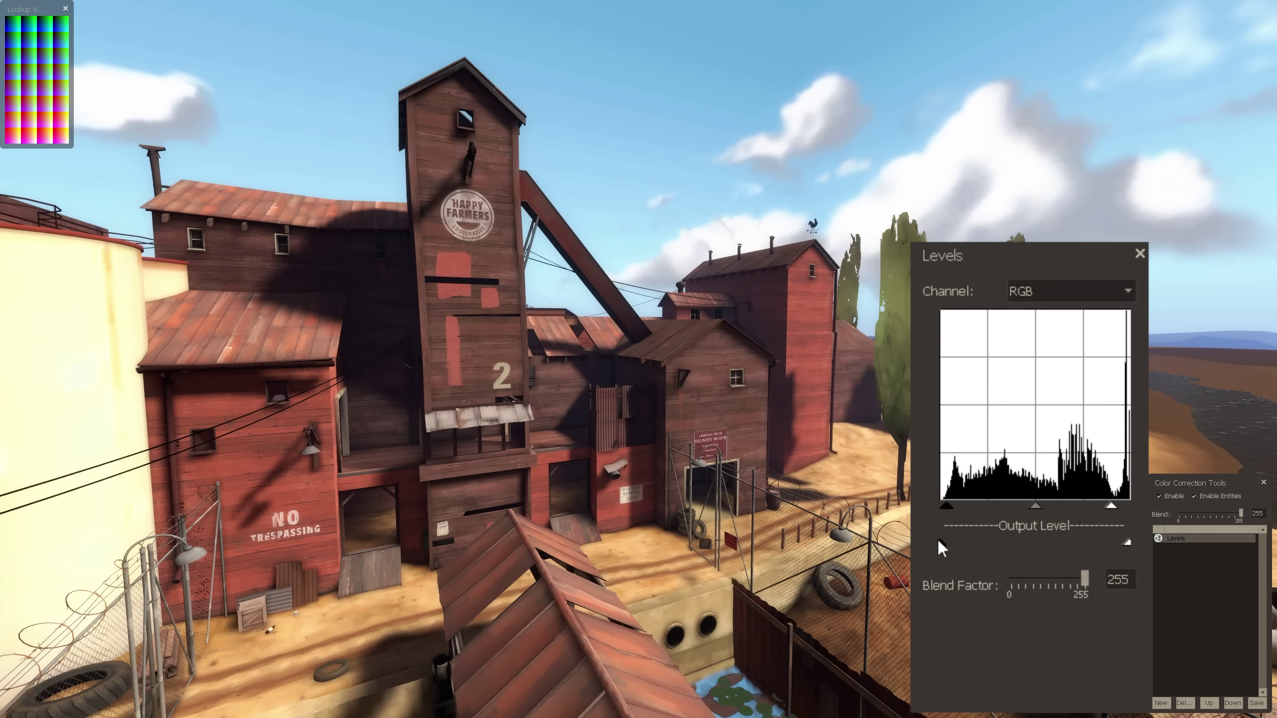
mouse_move(1128, 544)
left_mouse_down()
mouse_move(1066, 546)
mouse_move(1129, 546)
left_mouse_up()
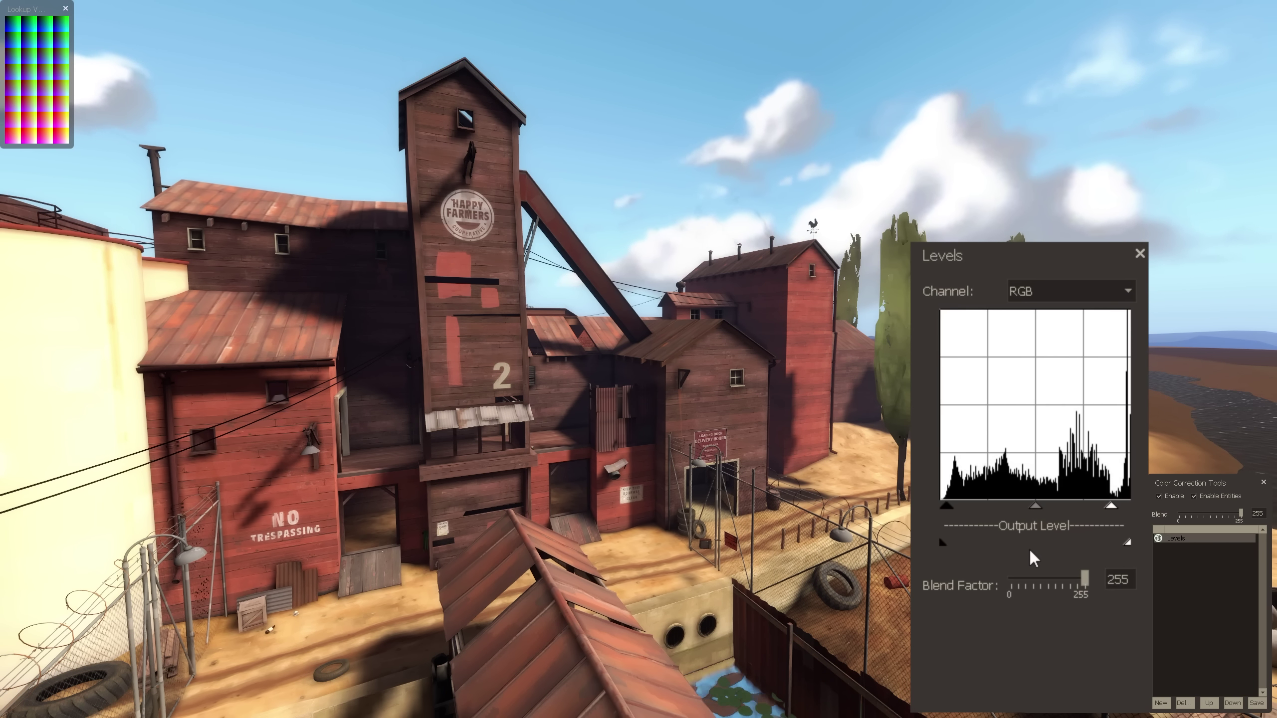
Switch the Levels channel to Red and raise its black input point
left_click(1070, 296)
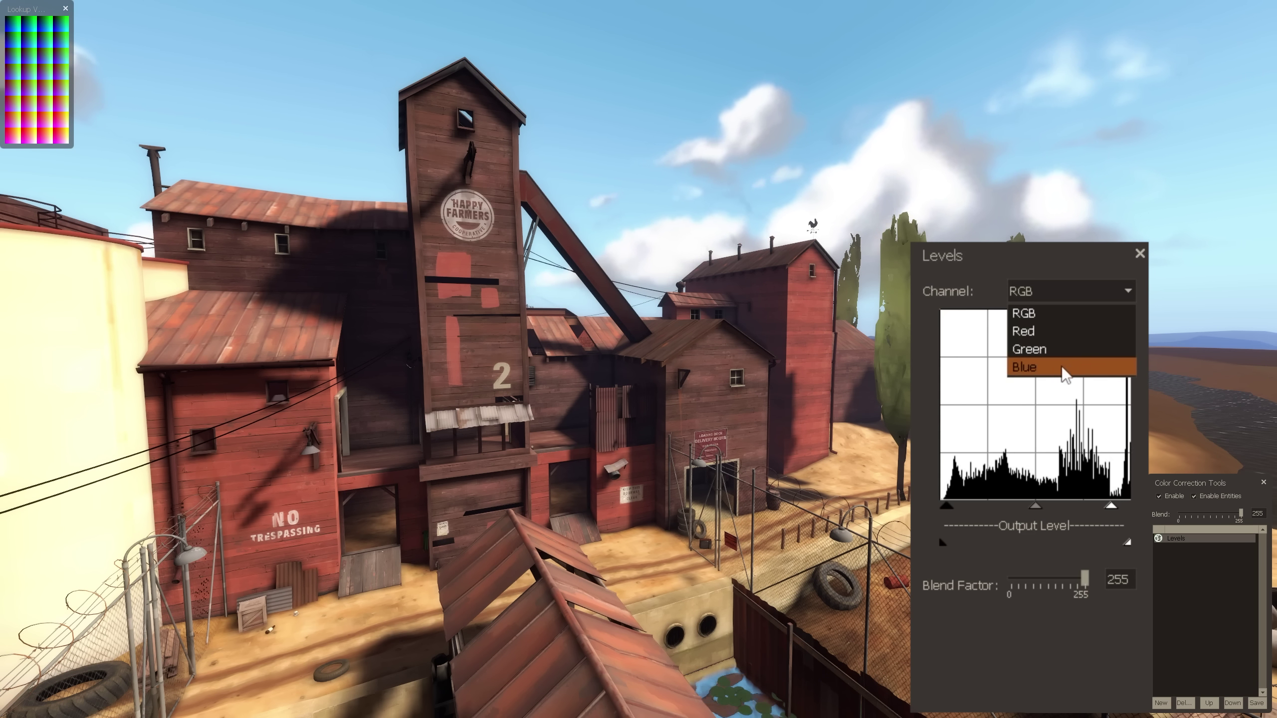
left_click(1050, 332)
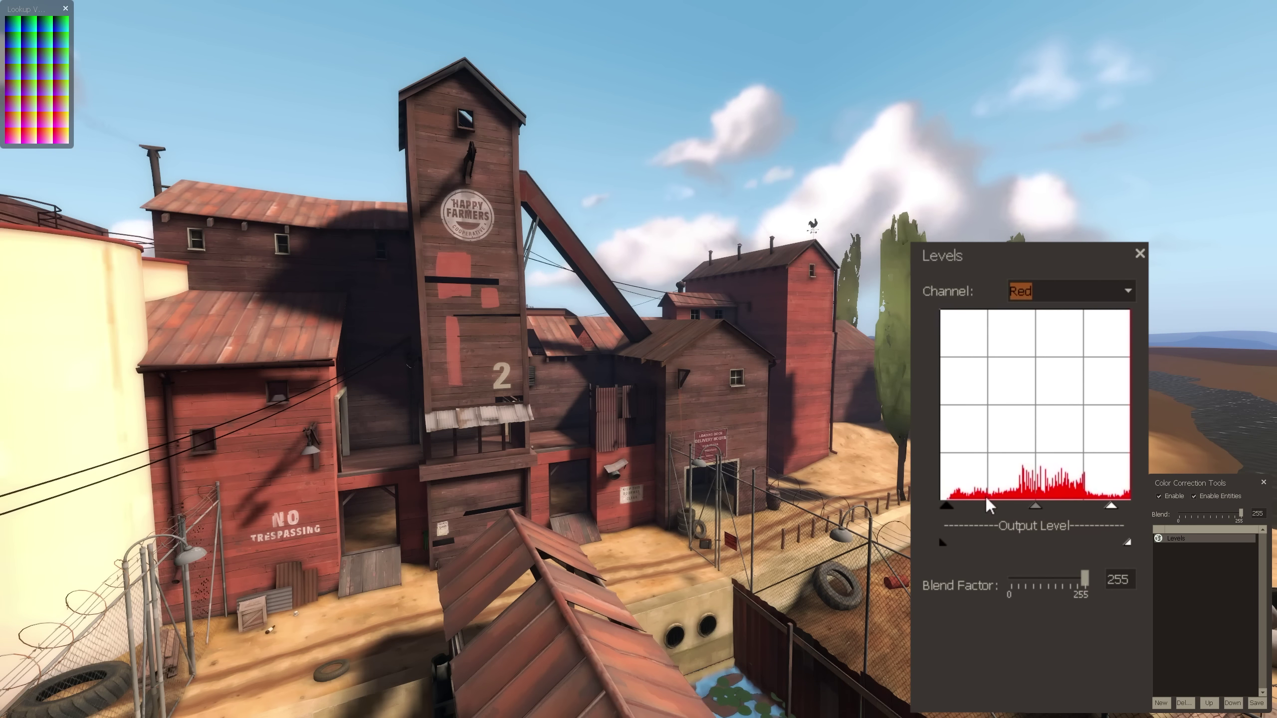
left_click_drag(956, 511, 1011, 516)
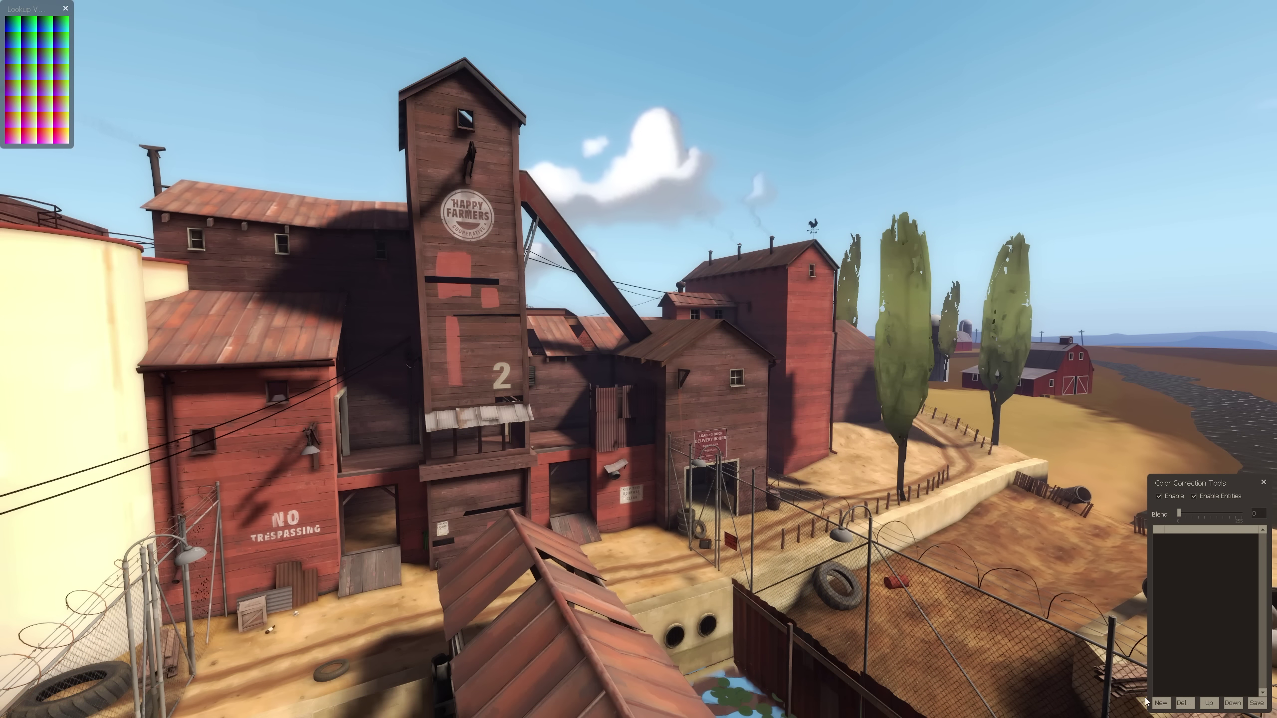
Create a new Curves Tool layer with a linear RGB curve at blend 255
left_click(1159, 703)
left_click(87, 108)
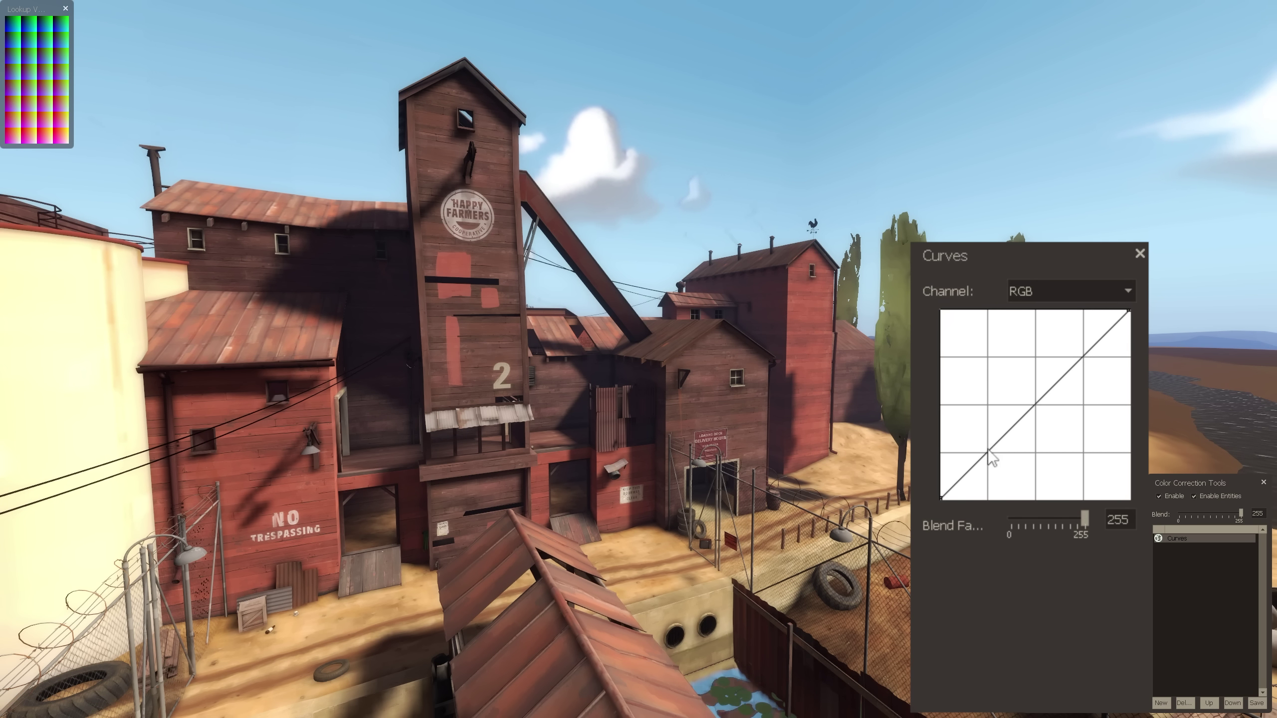
Add upper and lower RGB curve points, raising highlights and lowering shadows
left_click(1040, 404)
left_click(1086, 359)
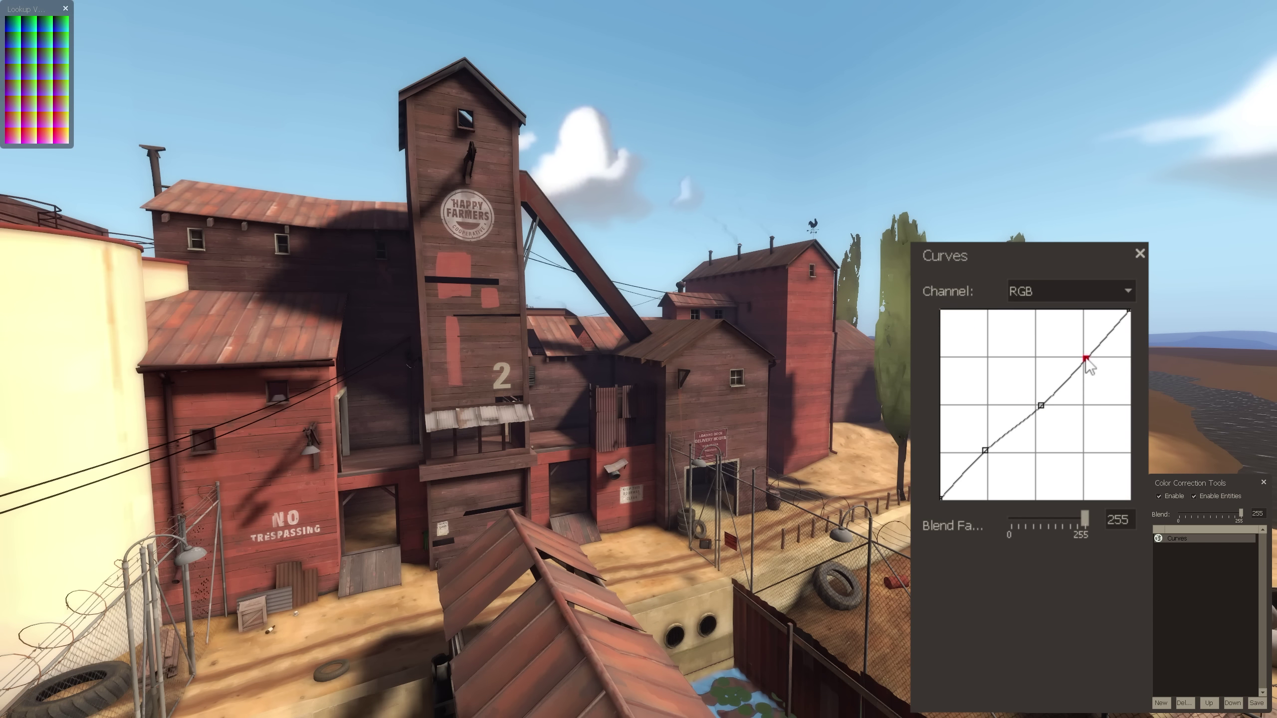
mouse_move(1086, 360)
left_mouse_down()
mouse_move(1069, 348)
mouse_move(1094, 365)
left_mouse_up()
left_click_drag(1040, 407, 1037, 405)
left_click(1086, 360)
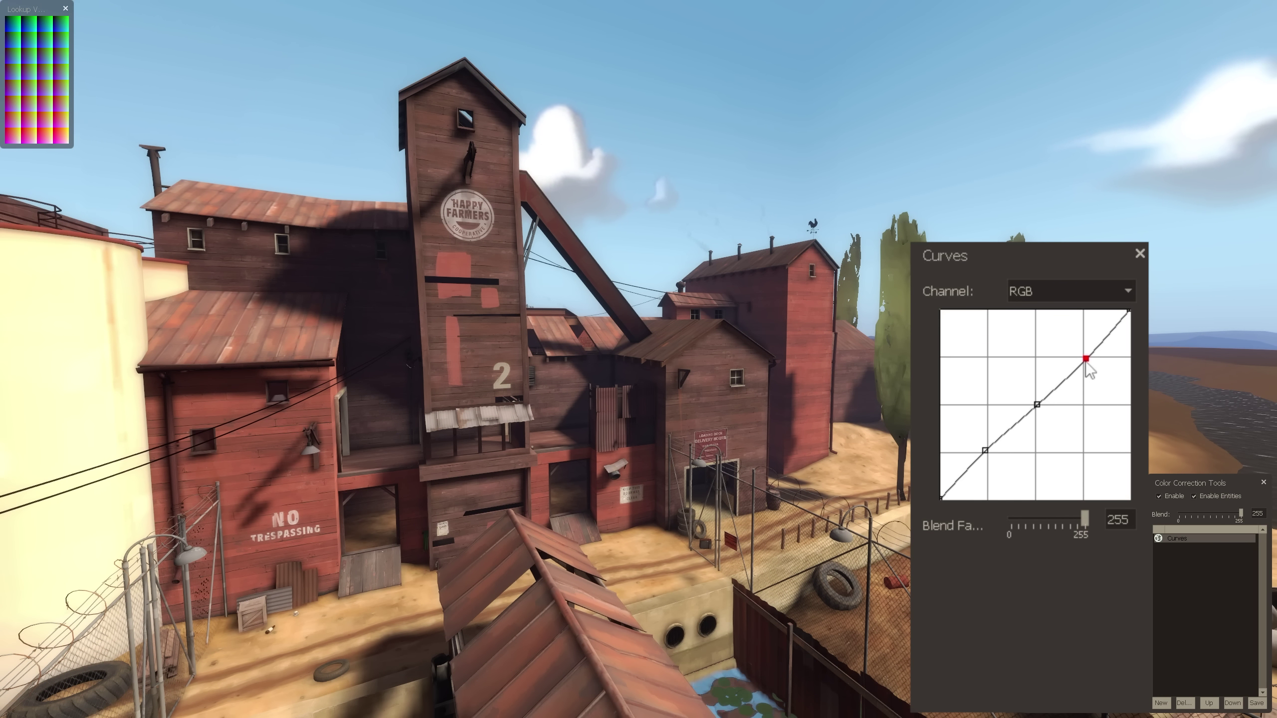
mouse_move(1086, 362)
left_mouse_down()
mouse_move(1051, 331)
mouse_move(1081, 353)
left_mouse_up()
left_click(984, 450)
mouse_move(985, 450)
left_mouse_down()
mouse_move(1028, 493)
mouse_move(988, 454)
left_mouse_up()
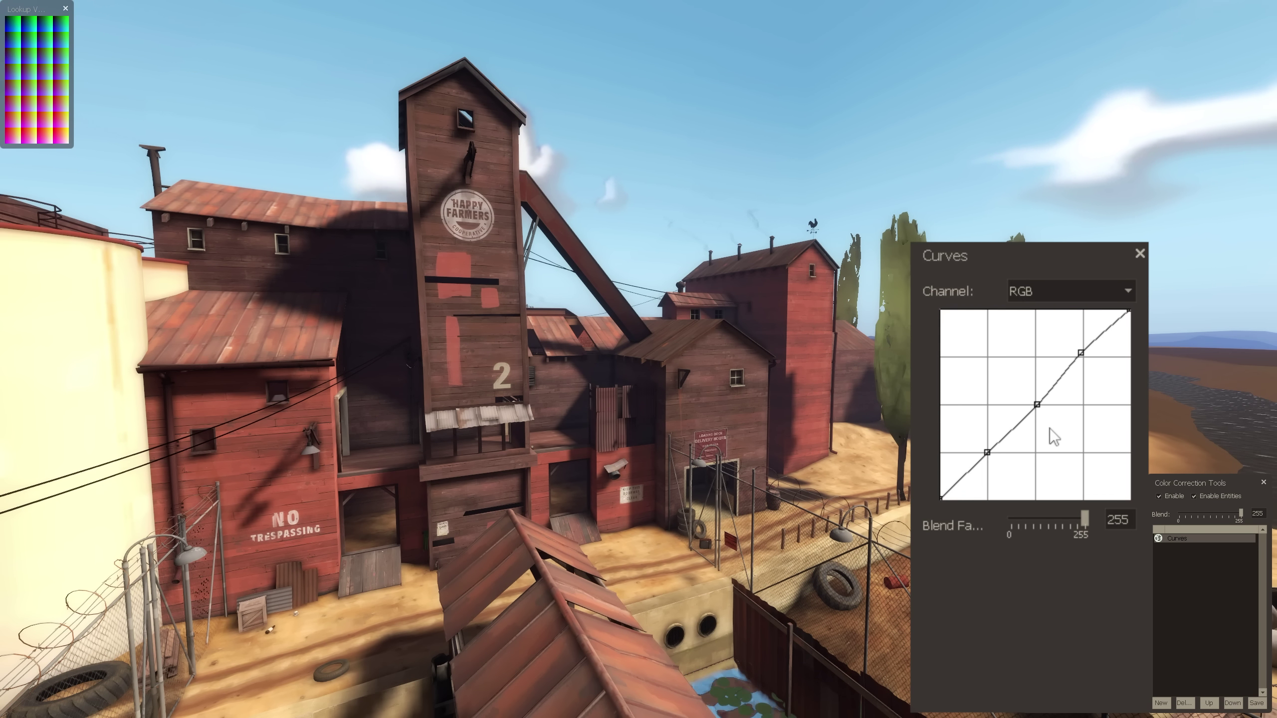
Add three more curve points and fine-tune them into a soft S-curve
left_click(1057, 377)
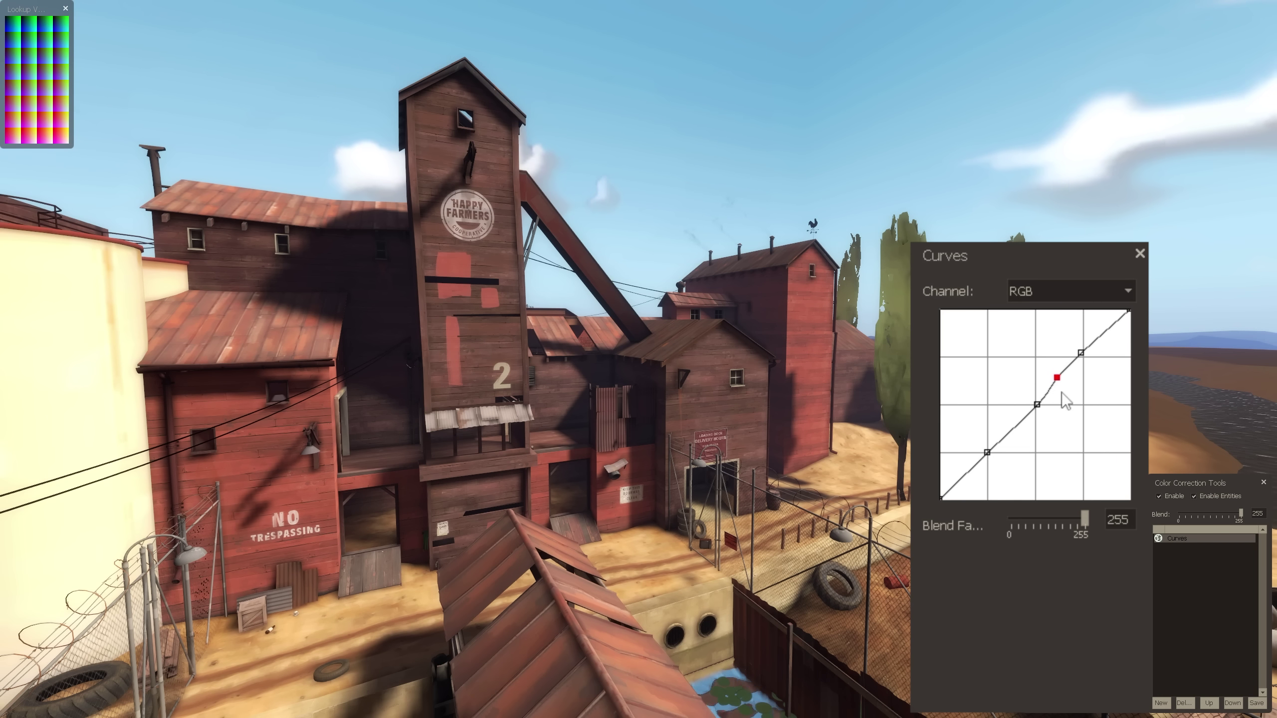
left_click_drag(1046, 367, 1040, 349)
left_click(1020, 421)
left_click_drag(1020, 422, 962, 462)
left_click(972, 468)
left_click_drag(1039, 348, 1103, 337)
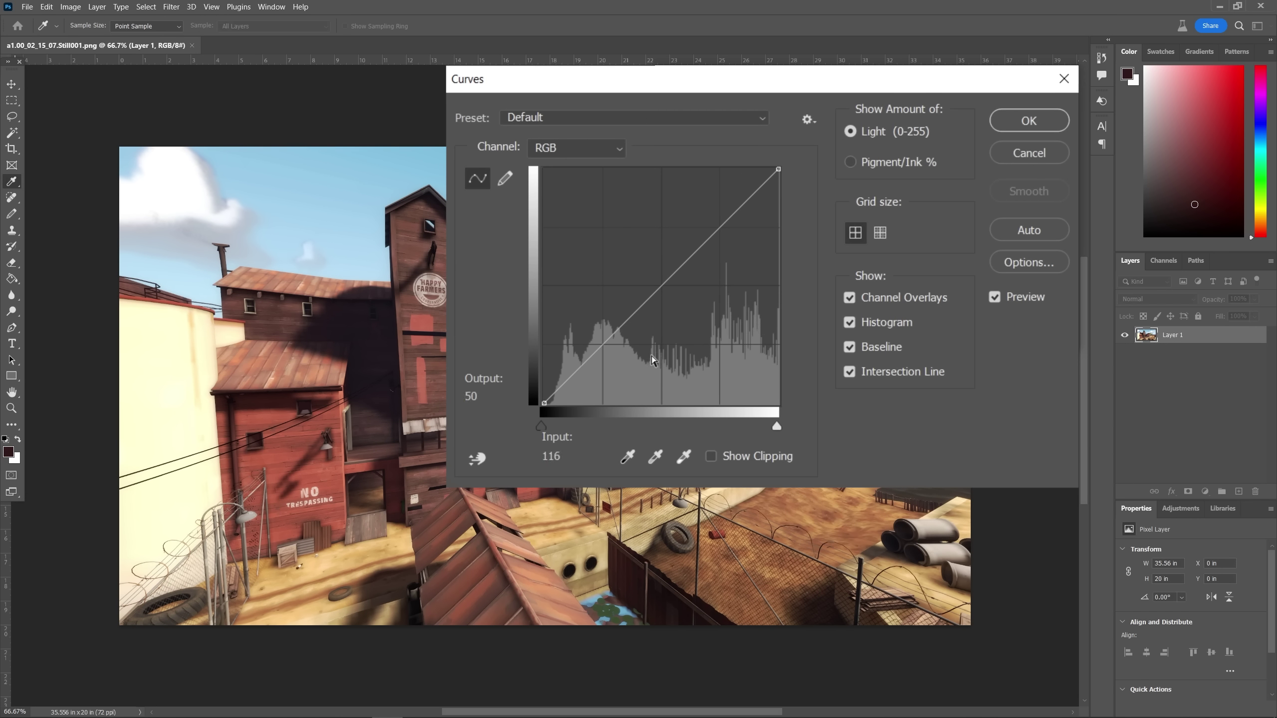
View the screenshot's Red, Green and Blue curves in turn, ending on Blue
left_click(611, 147)
left_click(603, 163)
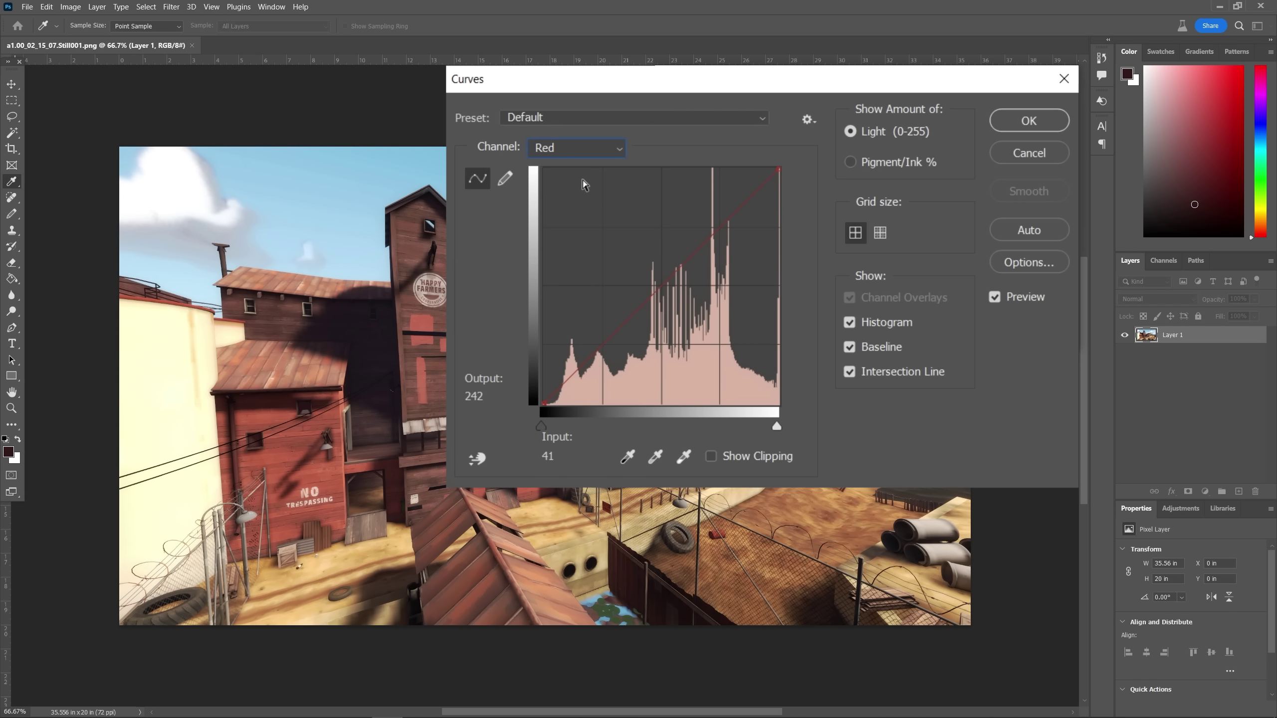
left_click(599, 151)
left_click(563, 199)
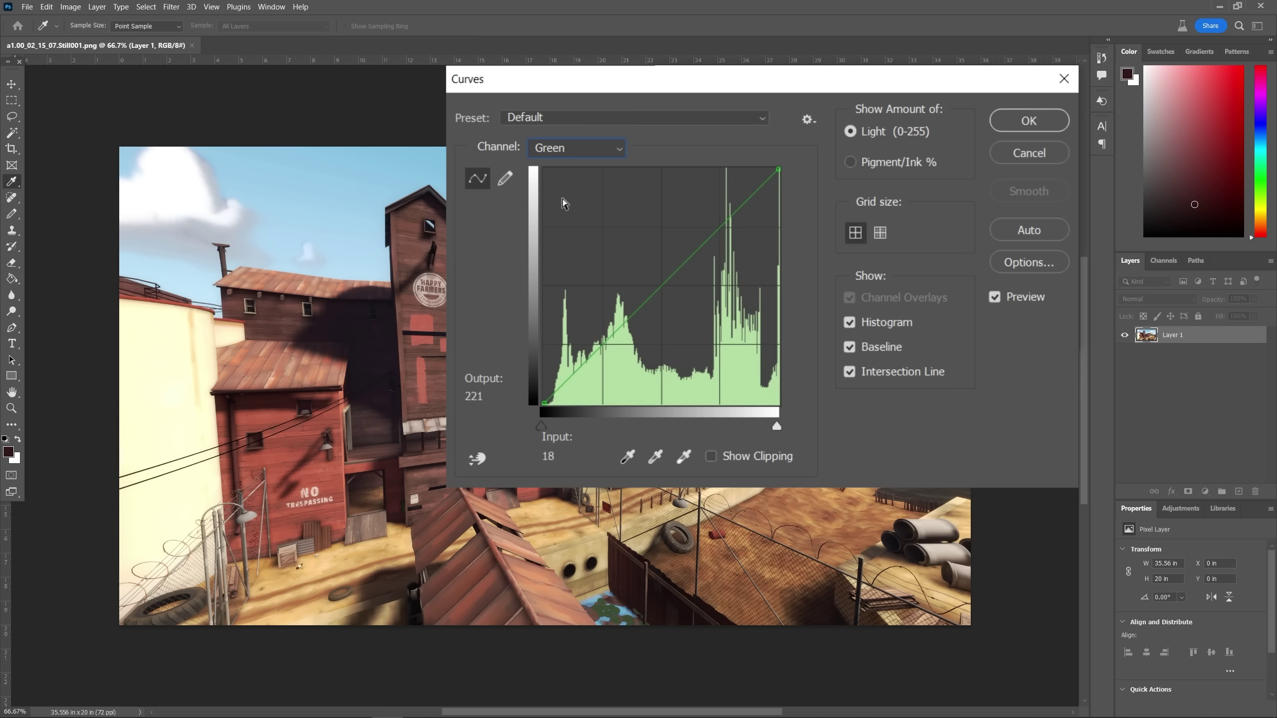
left_click(548, 223)
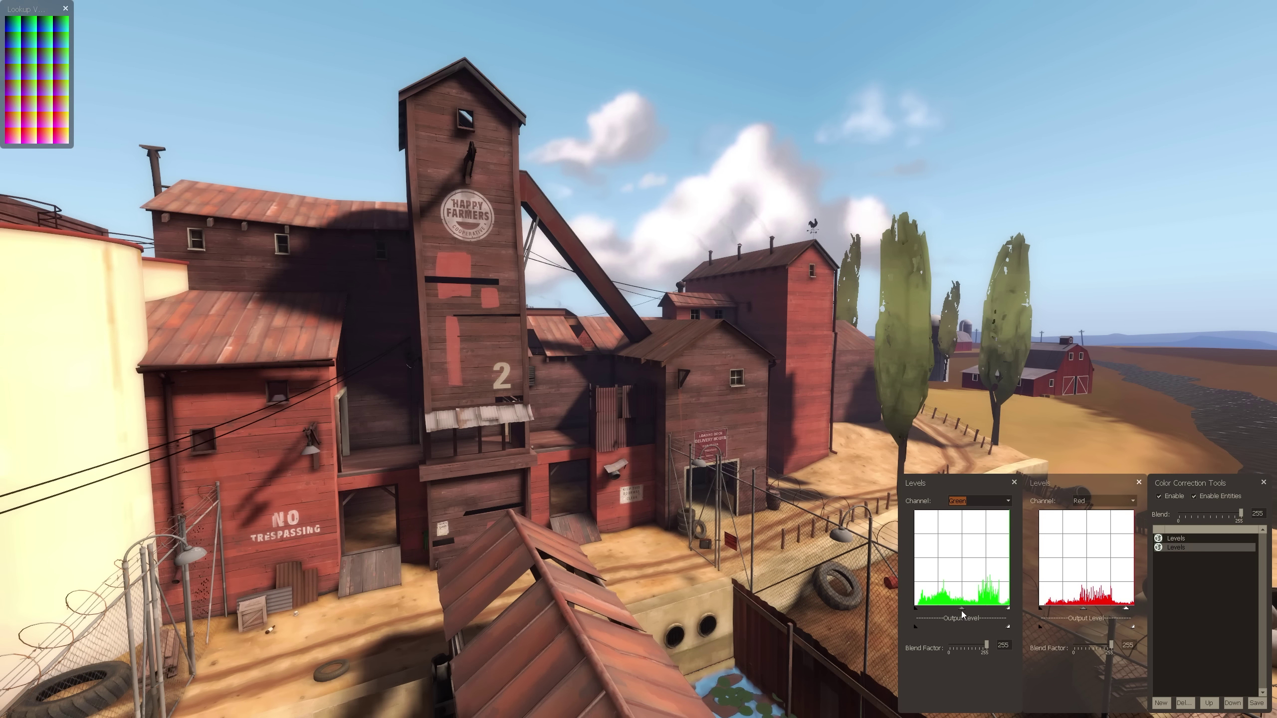
Nudge the green Levels midtones and white input, then add a new Blue-channel Levels layer
left_click_drag(958, 609, 963, 611)
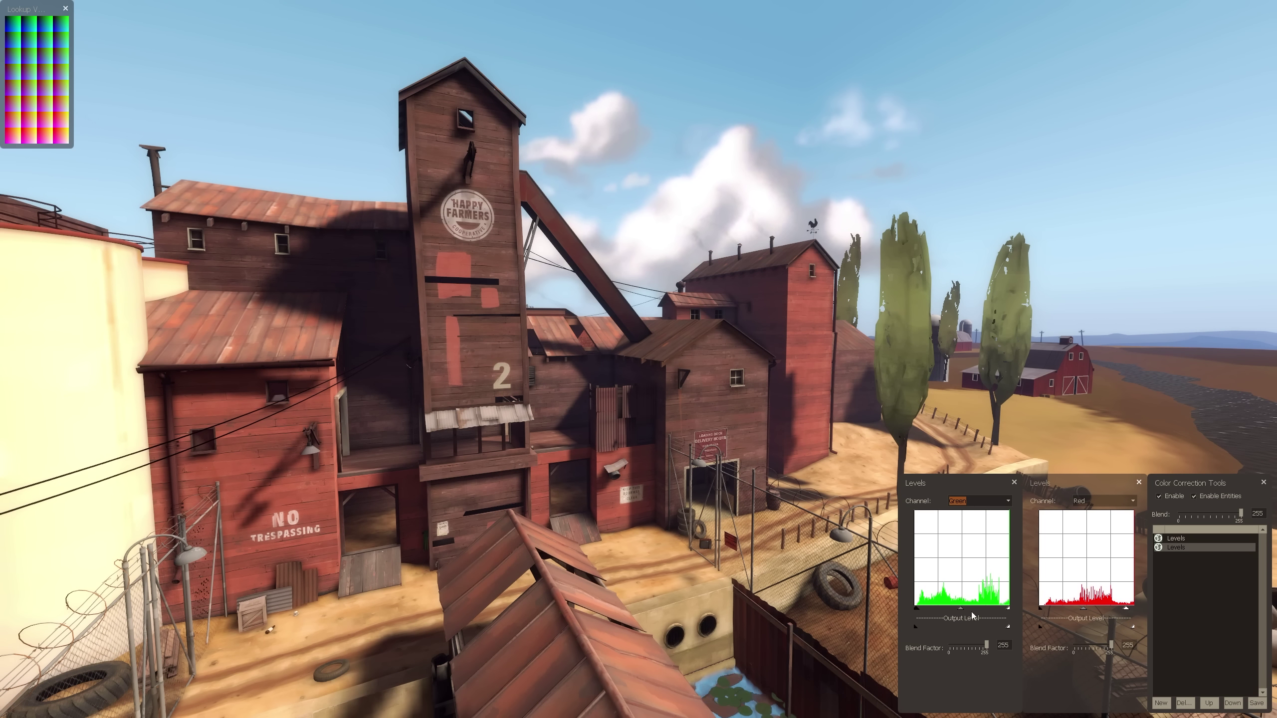
left_click_drag(1008, 608, 1001, 608)
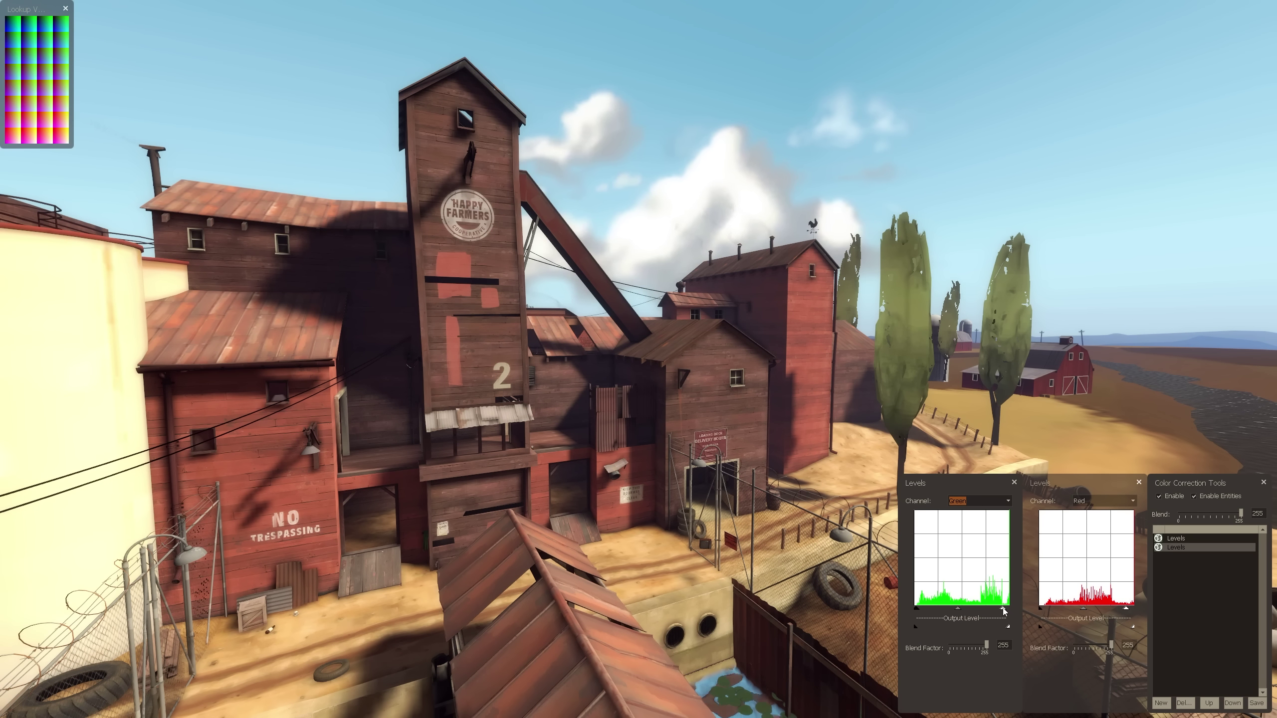
left_click(1162, 703)
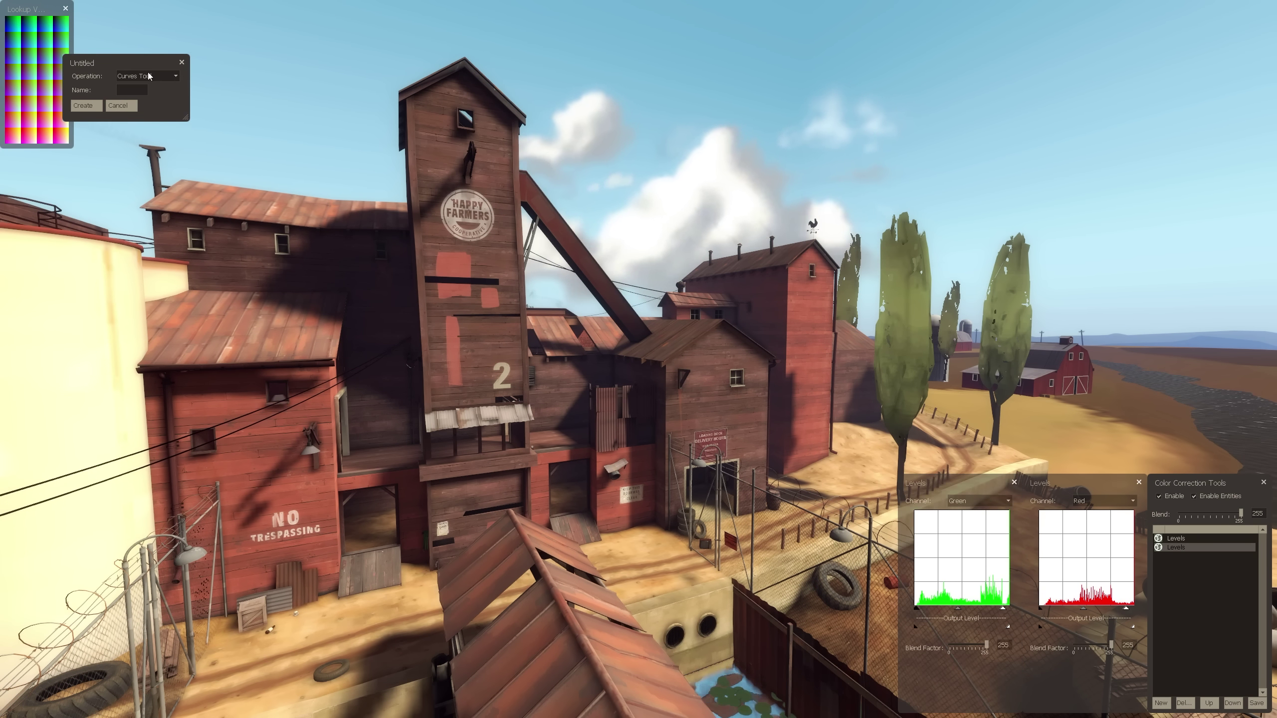
left_click(85, 106)
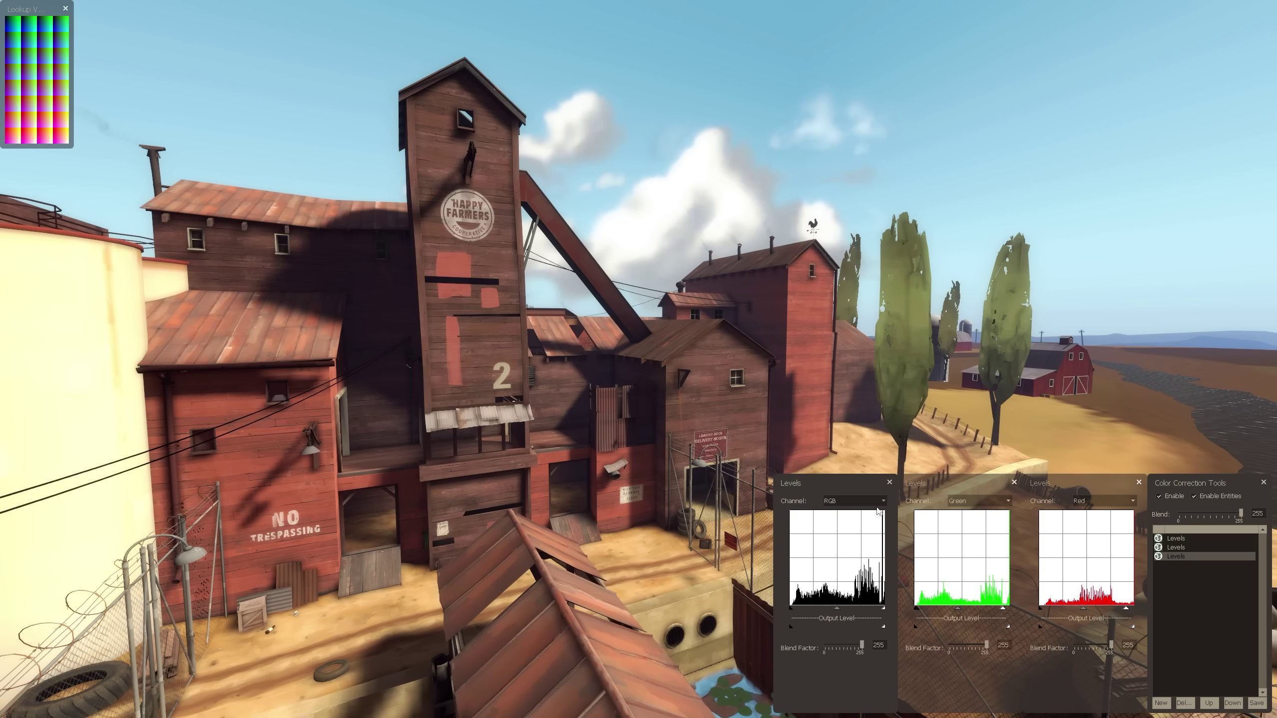
left_click(855, 501)
left_click(846, 539)
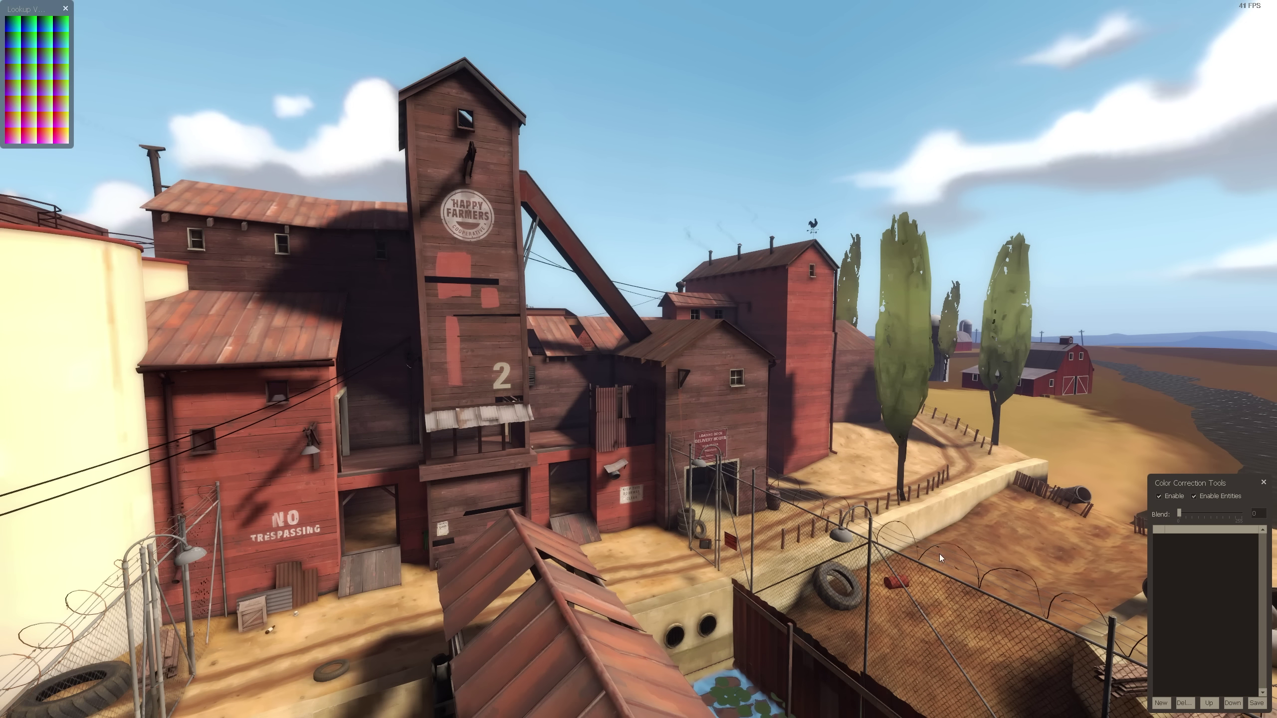
Add a new Color Balance correction layer
left_click(1159, 703)
left_click(160, 75)
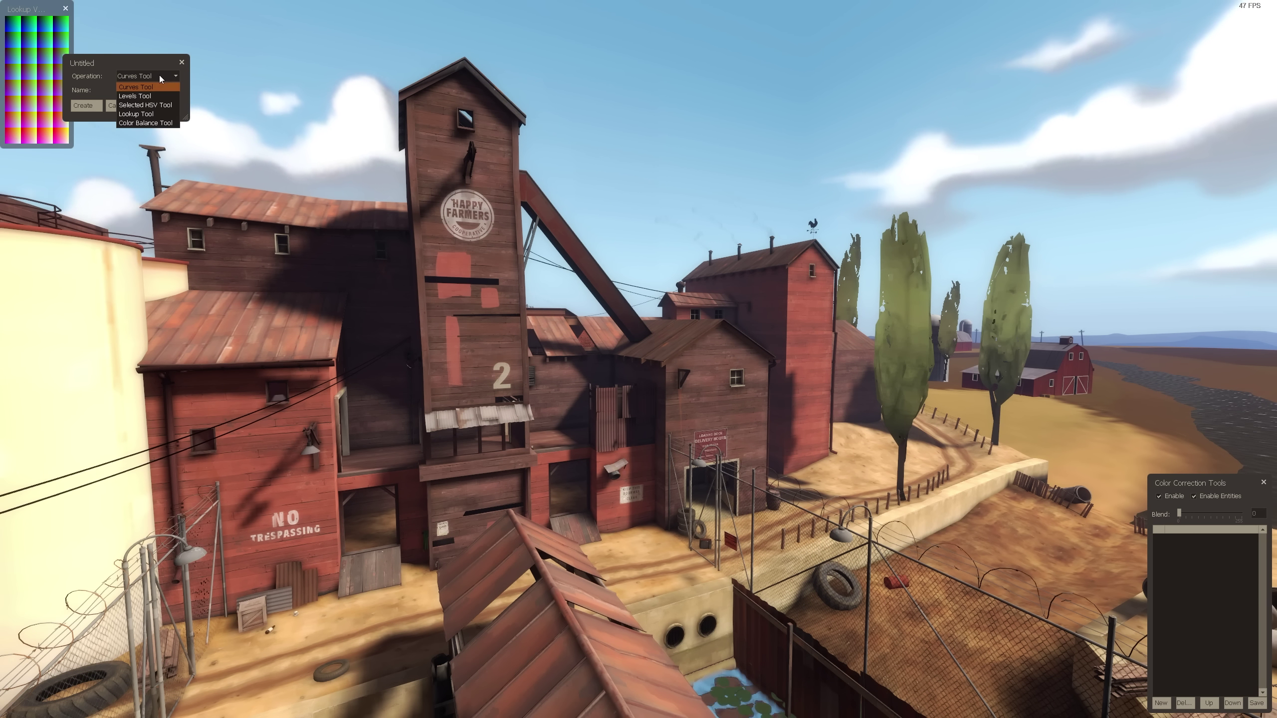
left_click(144, 122)
left_click(85, 107)
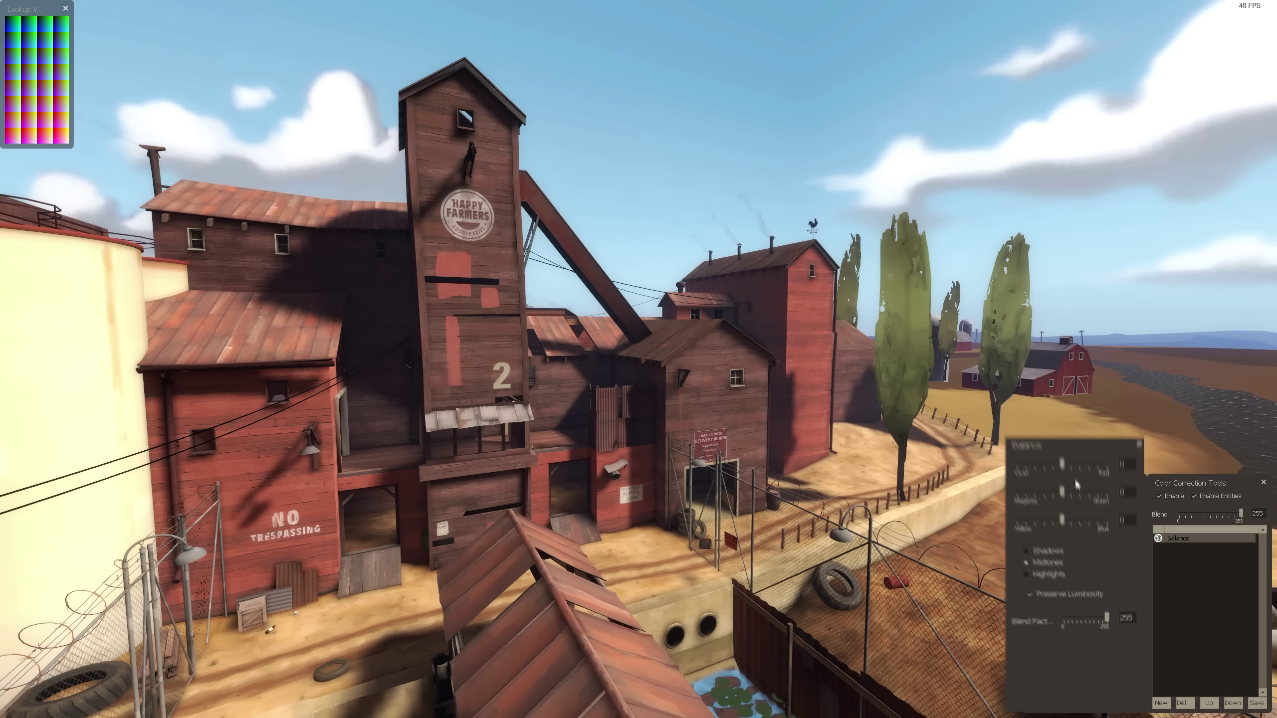
Shift the midtones toward red, magenta and yellow, around 12/-3/-16
mouse_move(1008, 286)
left_mouse_down()
mouse_move(1048, 288)
mouse_move(958, 283)
mouse_move(997, 288)
left_mouse_up()
mouse_move(1008, 335)
left_mouse_down()
mouse_move(1041, 341)
mouse_move(973, 339)
mouse_move(1006, 340)
left_mouse_up()
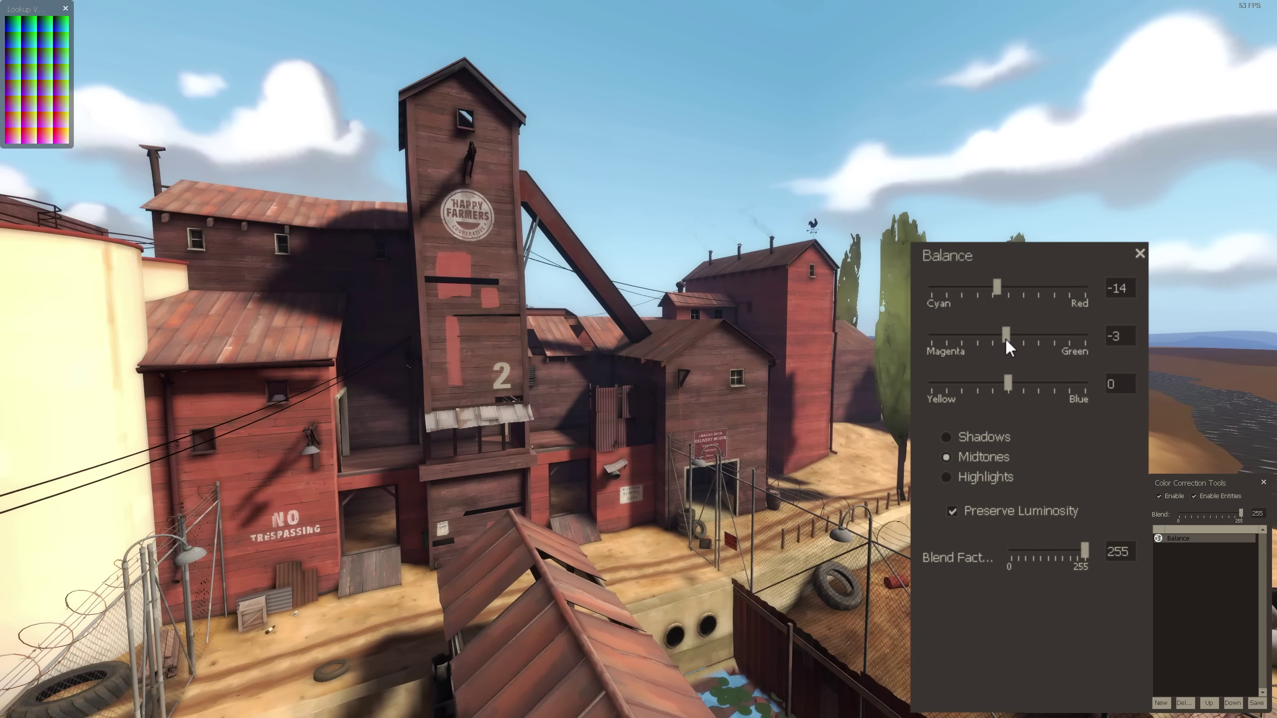
left_click_drag(996, 287, 1018, 292)
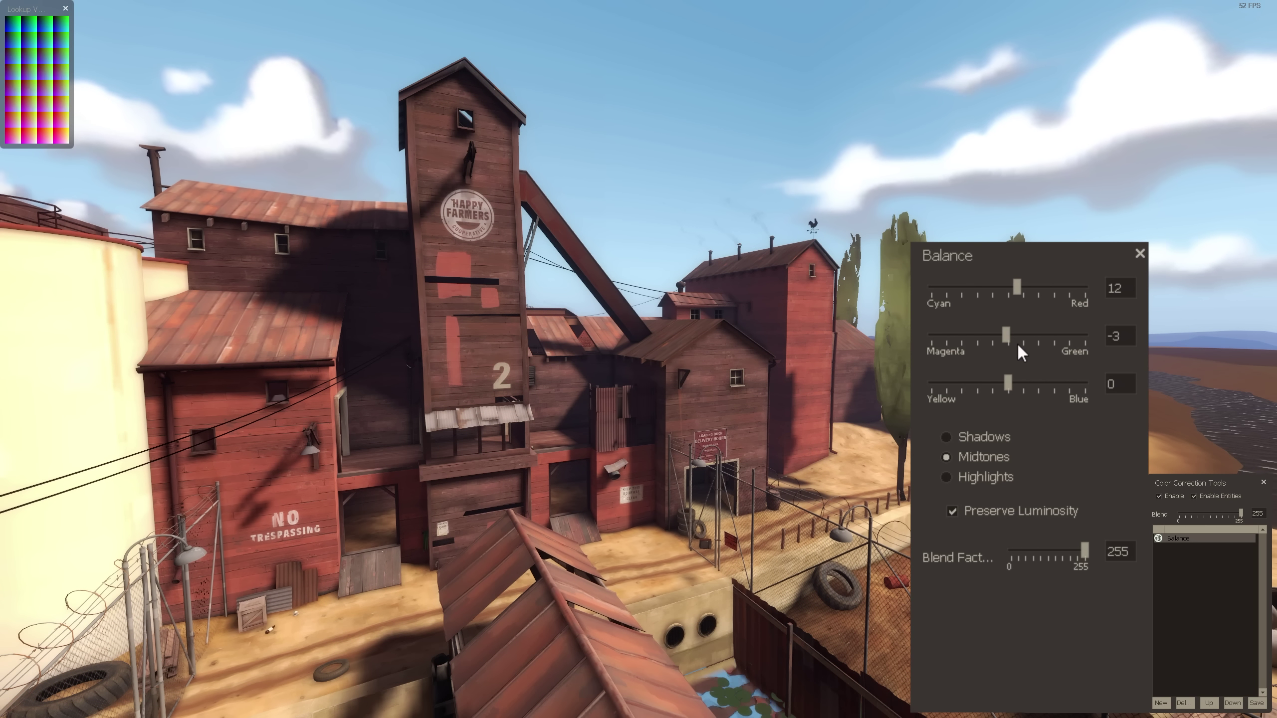
left_click_drag(1008, 380, 995, 380)
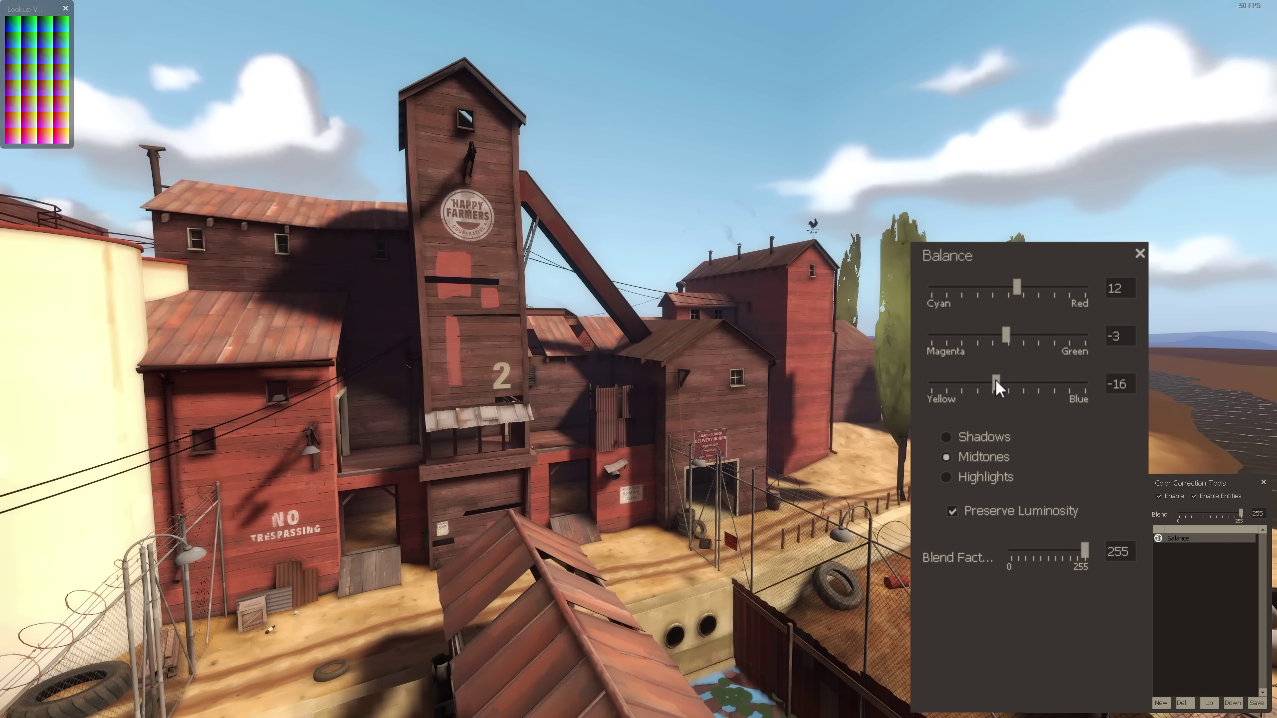
Push the highlights toward red and the shadows toward red and yellow
left_click(968, 479)
left_click_drag(1012, 292, 1019, 289)
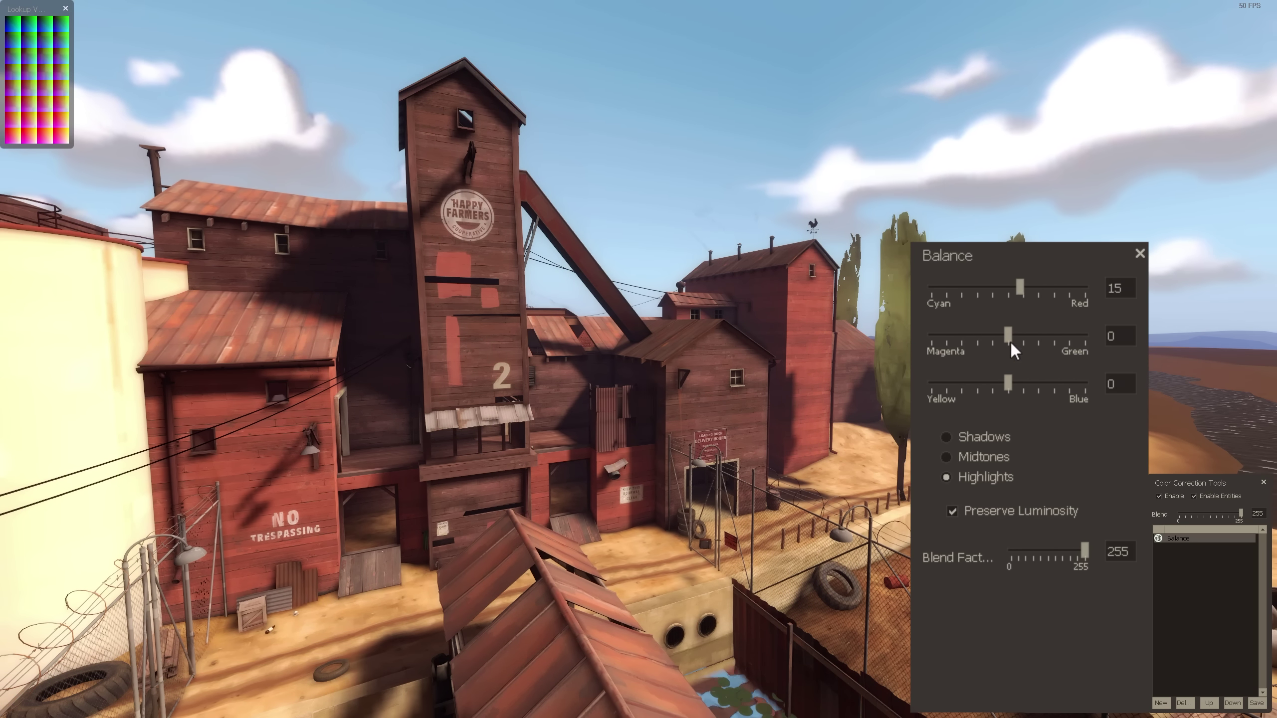
left_click(977, 436)
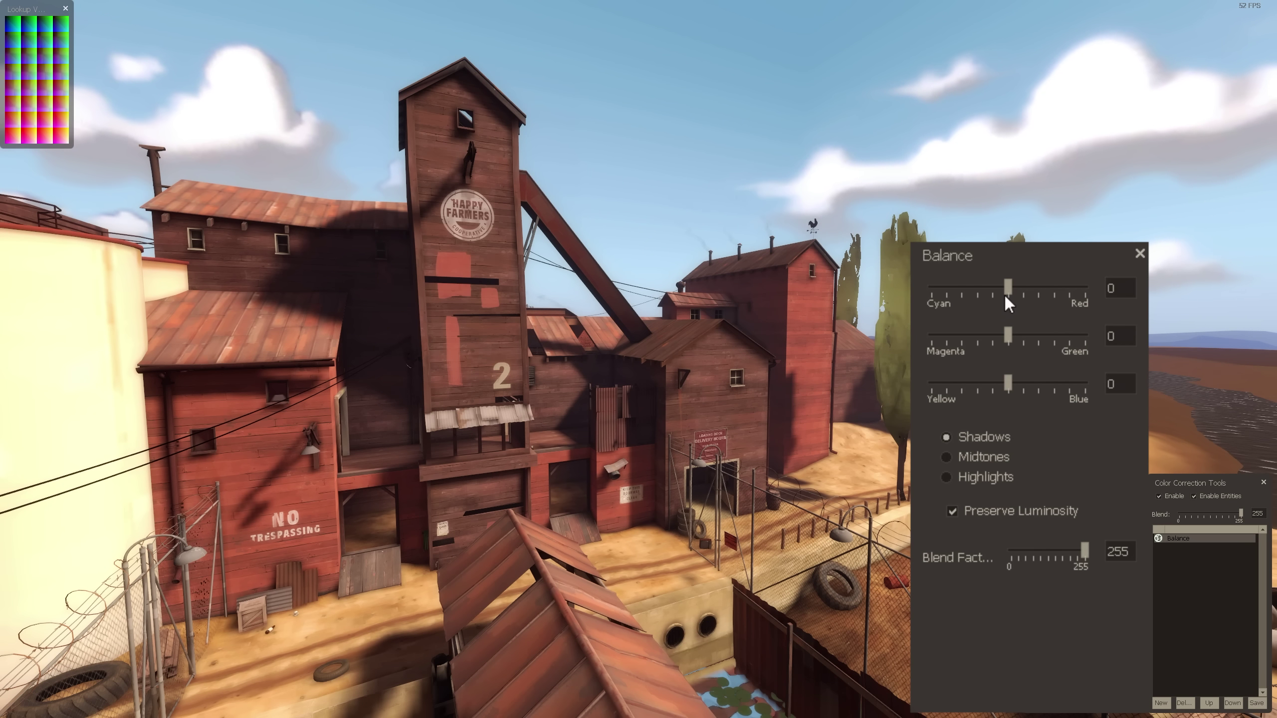
left_click_drag(1005, 295, 1018, 290)
left_click_drag(1008, 386, 991, 384)
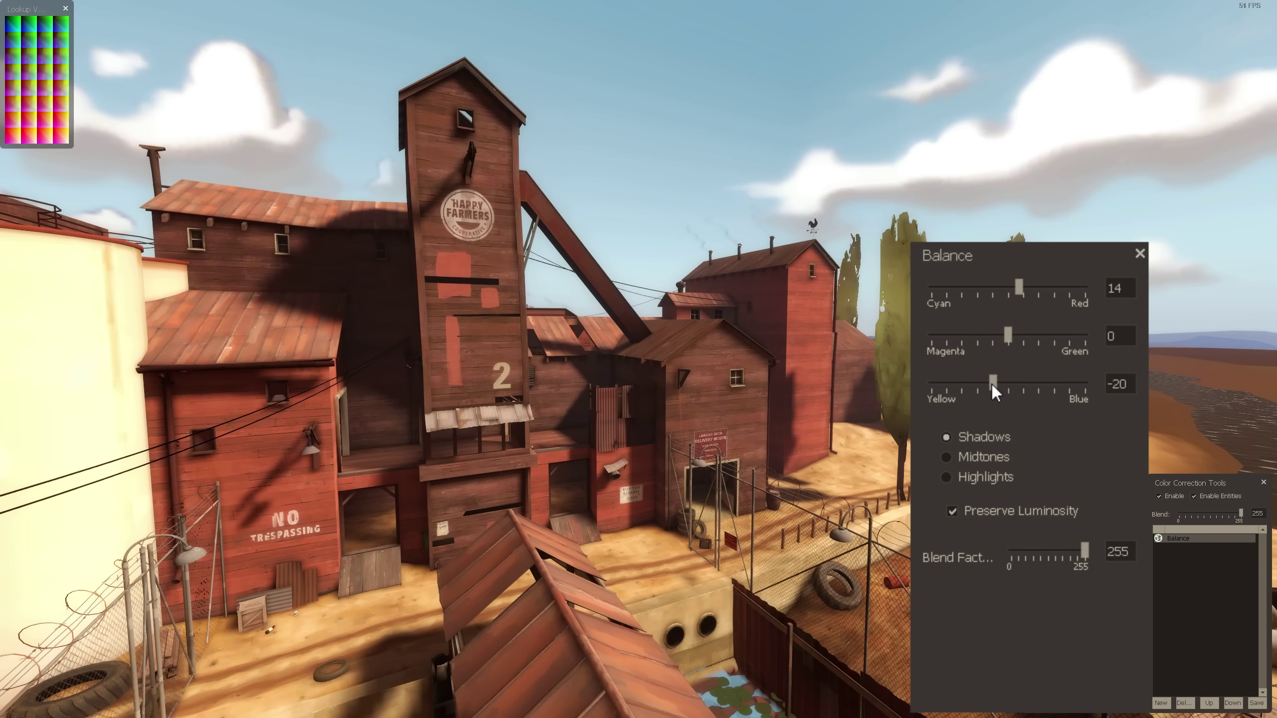
Recheck midtones and shadows, nudging the shadows further red to reach 14/0/-20
left_click(984, 453)
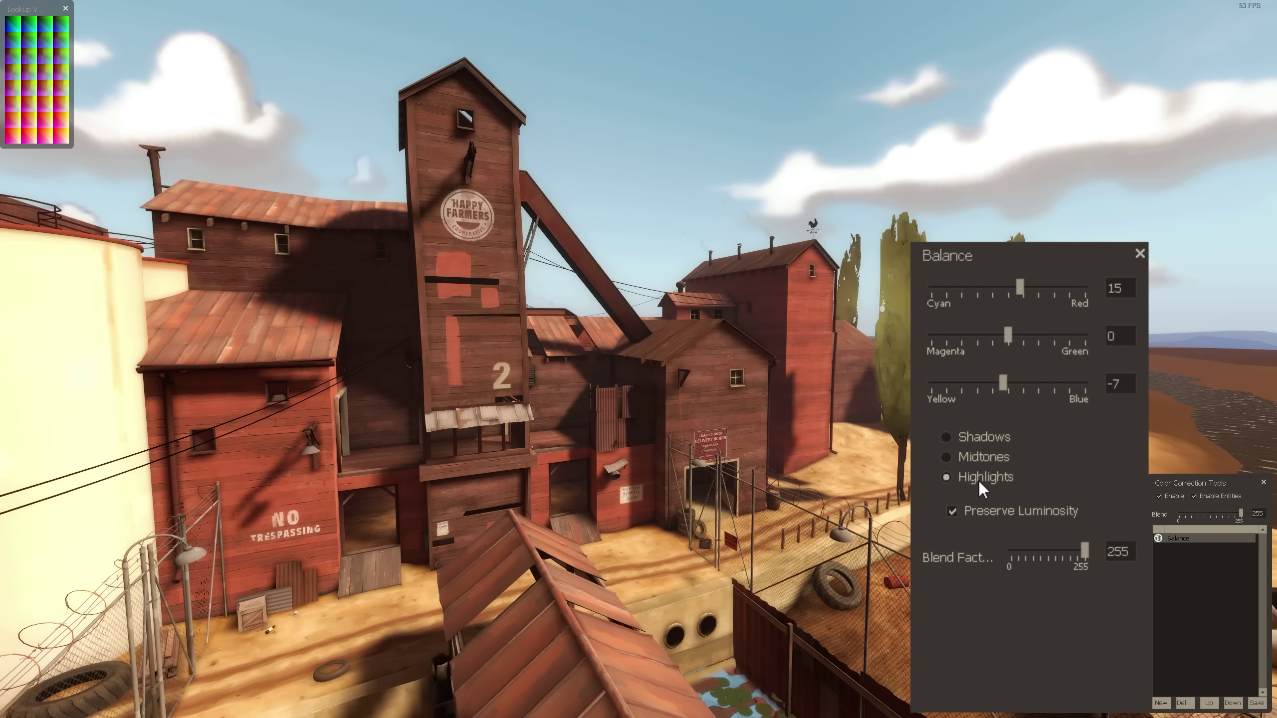
left_click(974, 437)
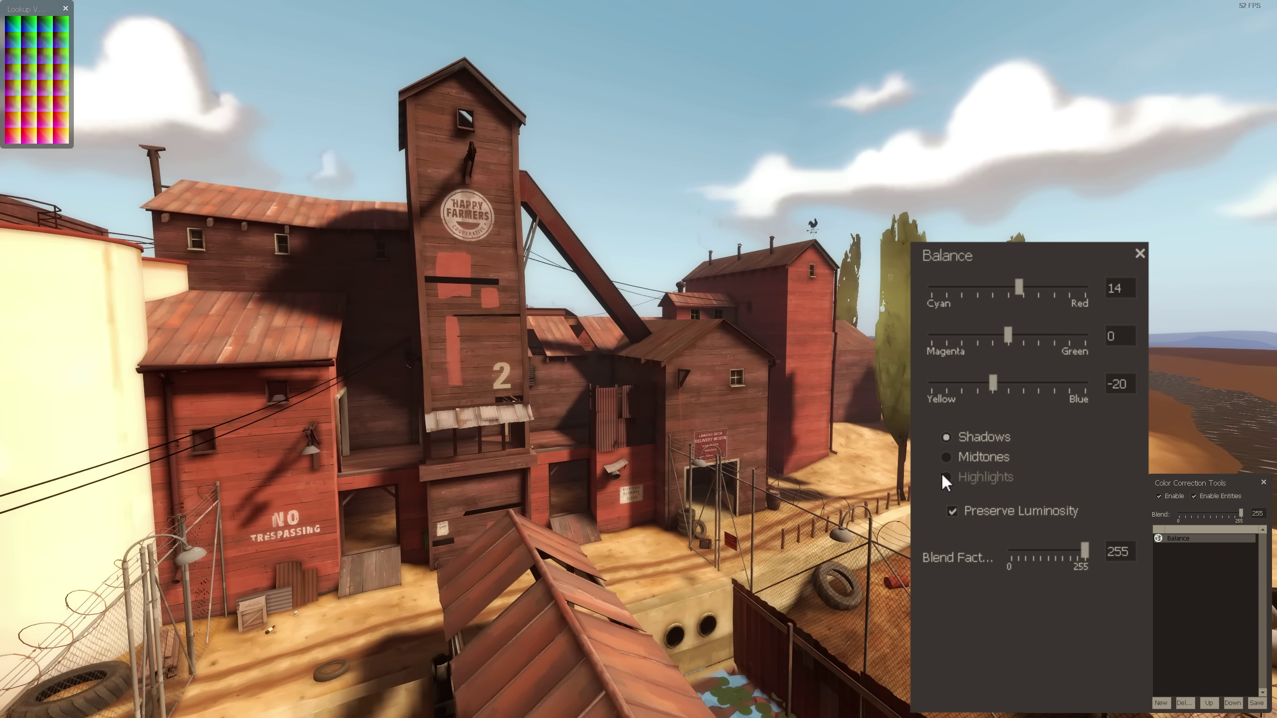
left_click_drag(1020, 287, 1060, 288)
left_click(986, 456)
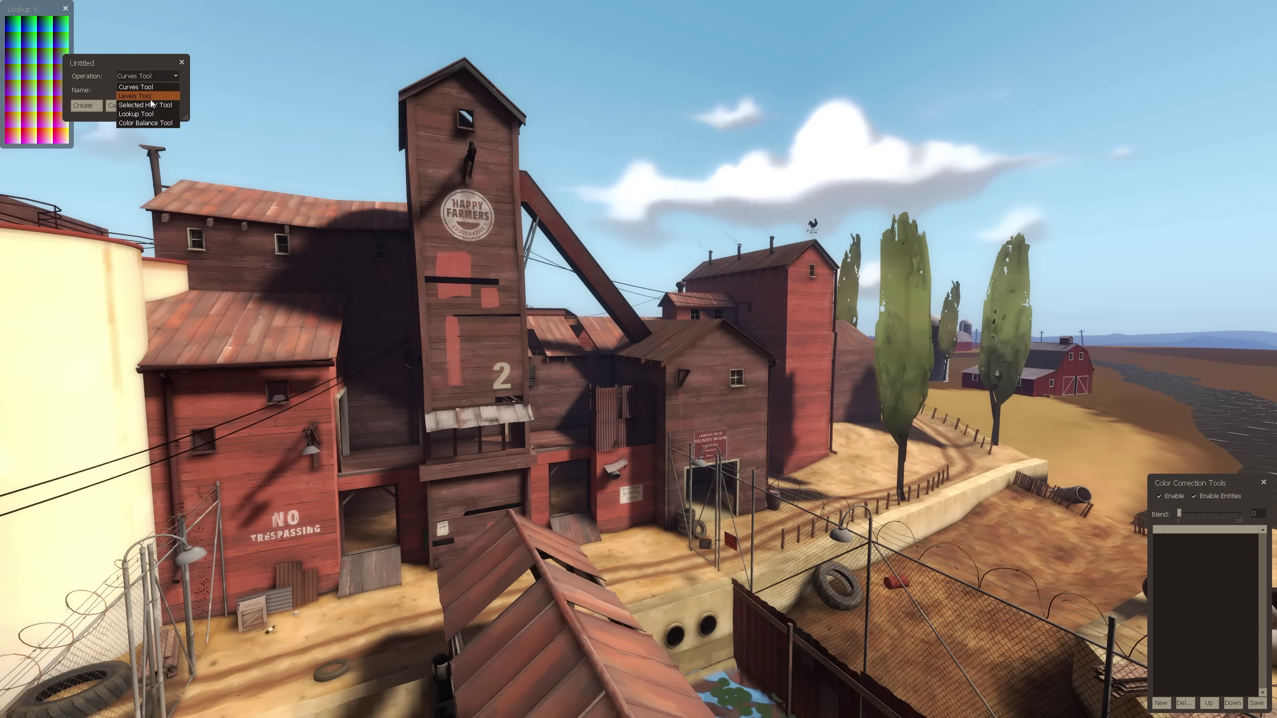
Create a Selected HSV layer covering the whole scene, swinging hue until buildings turn green, raising fuzziness
left_click(147, 104)
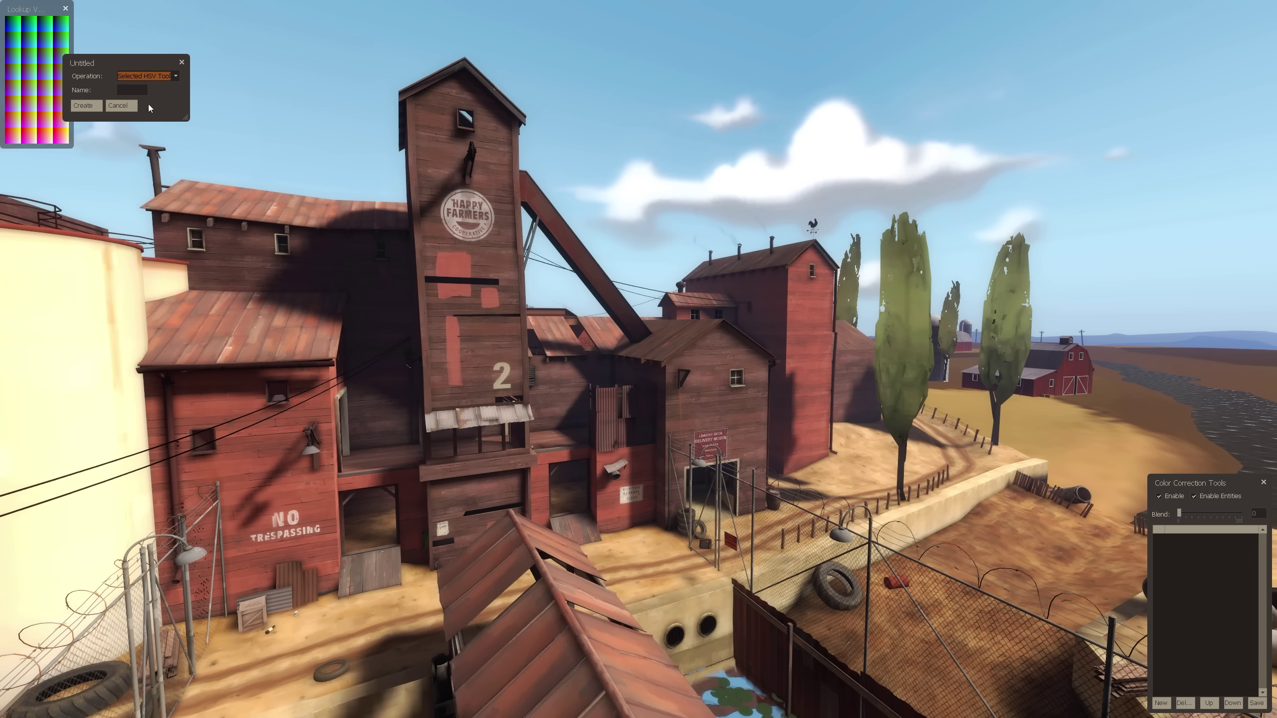
left_click(92, 108)
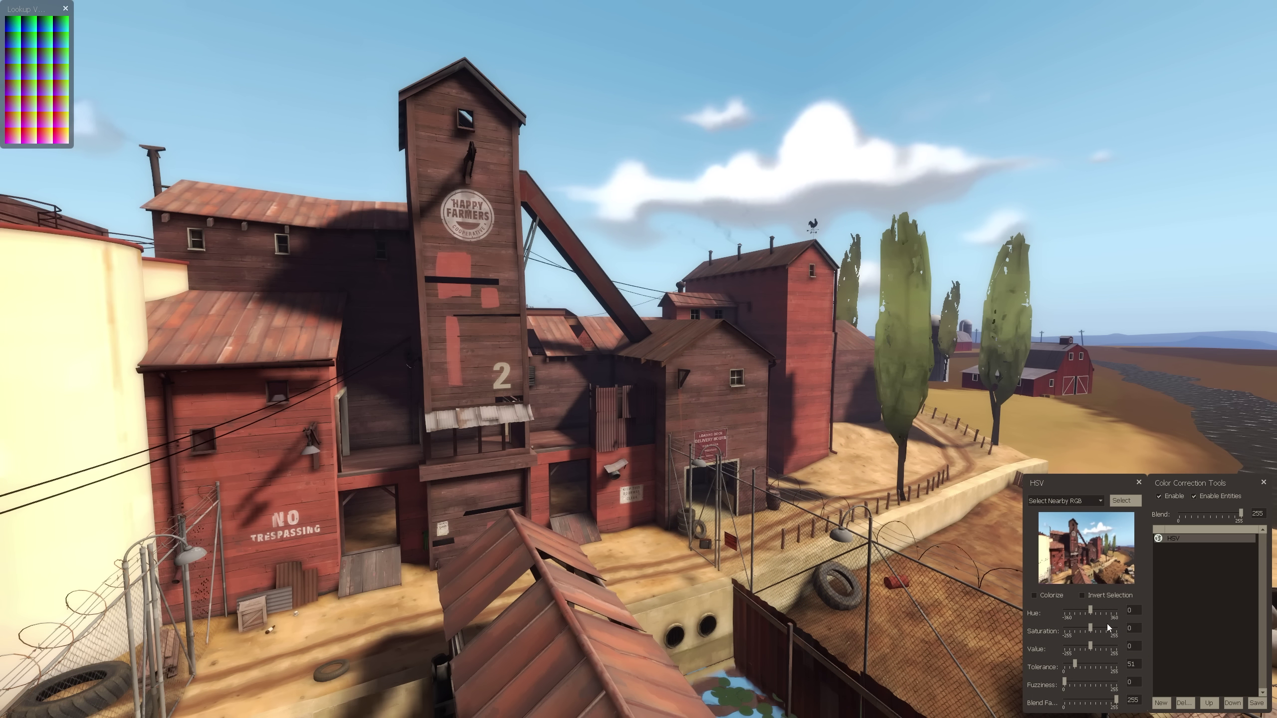
left_click(1062, 290)
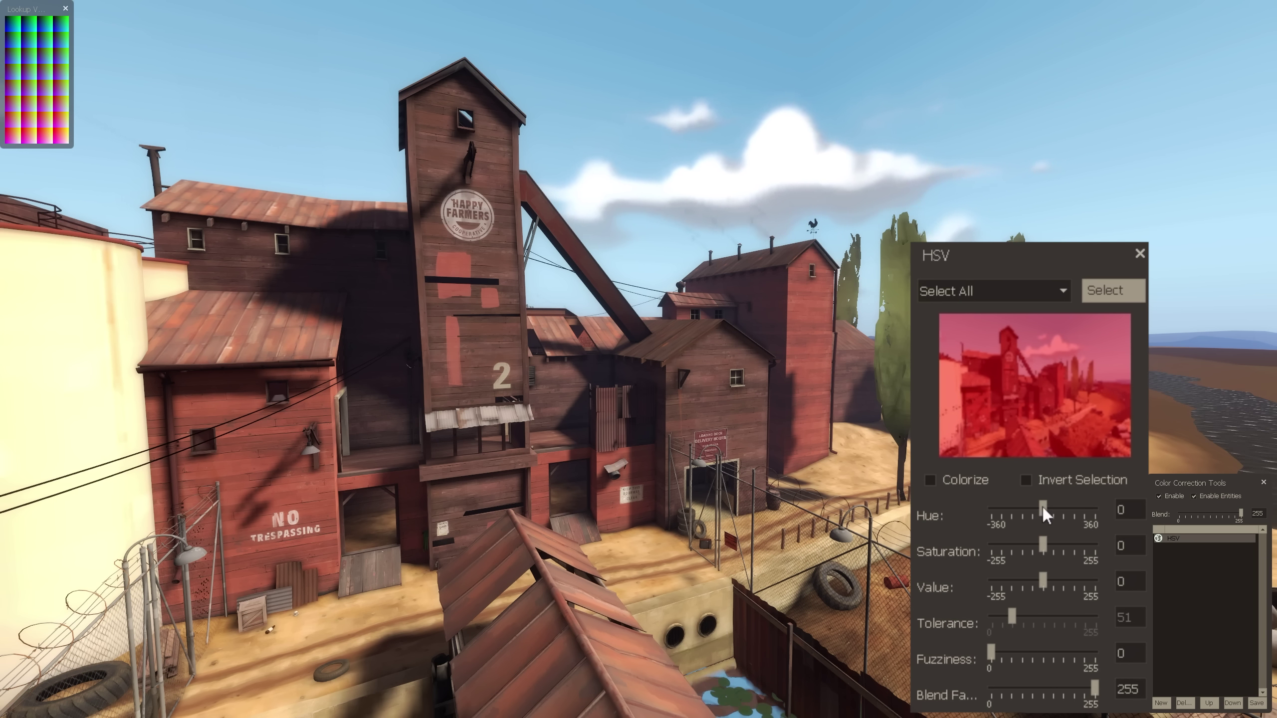
left_click_drag(1042, 507, 1041, 581)
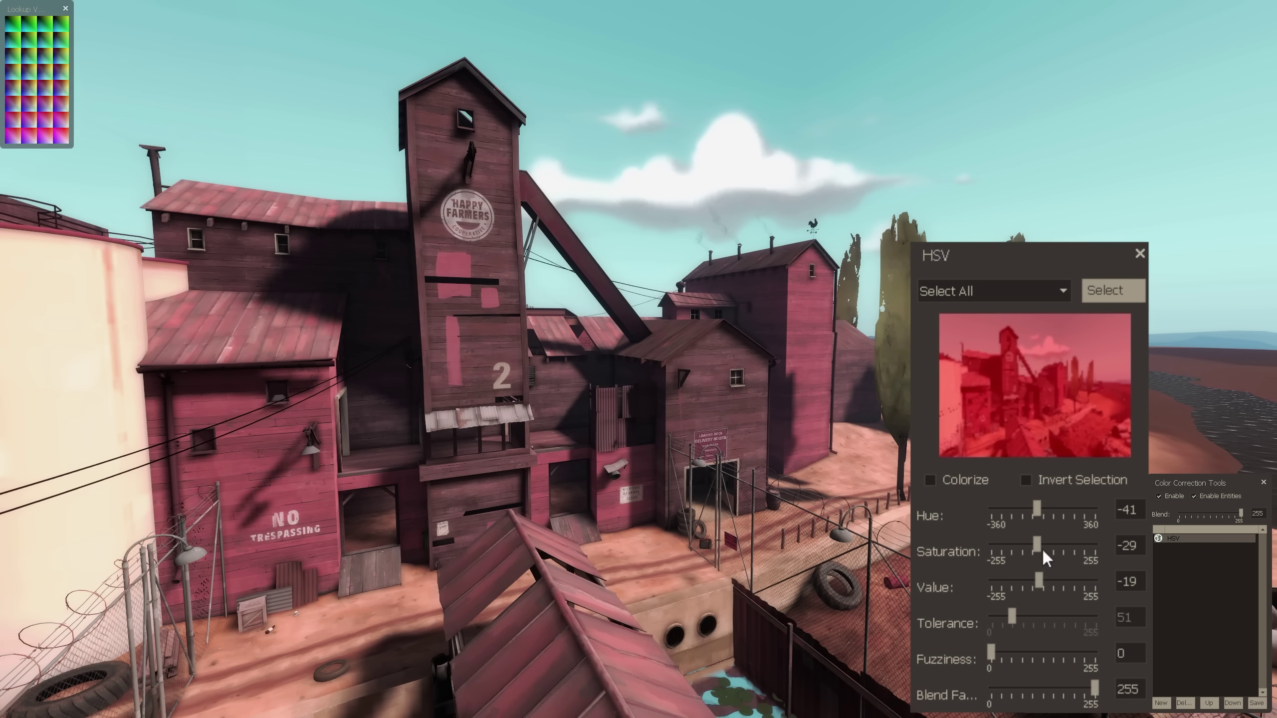
left_click_drag(1037, 512, 1063, 580)
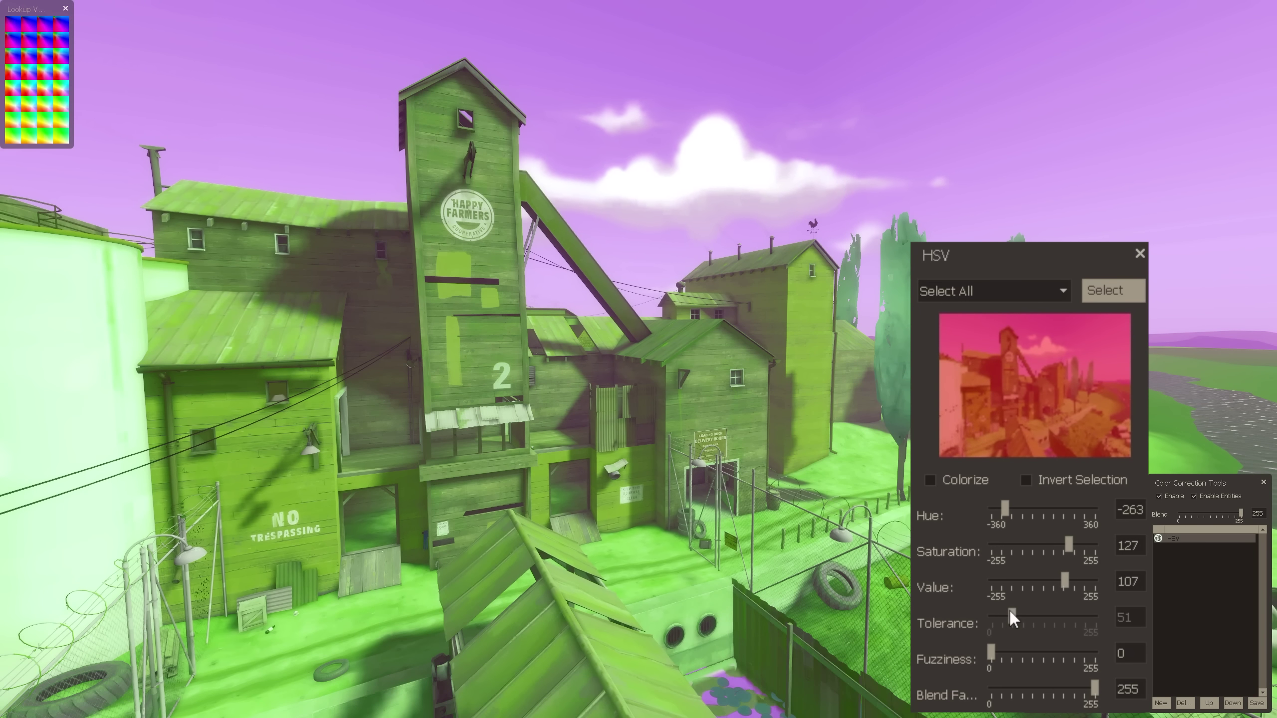
left_click_drag(989, 649, 1024, 685)
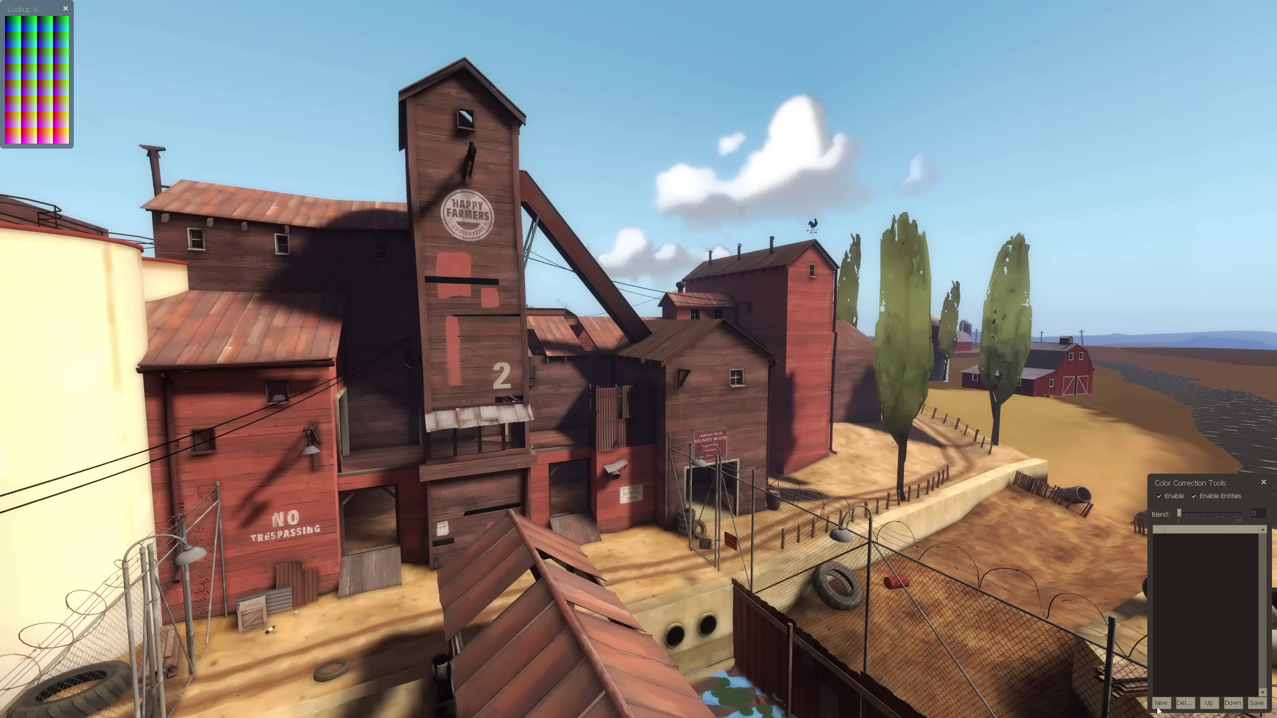
Add a Lookup layer loading test.raw and lower its blend strength
left_click(1159, 705)
left_click(160, 76)
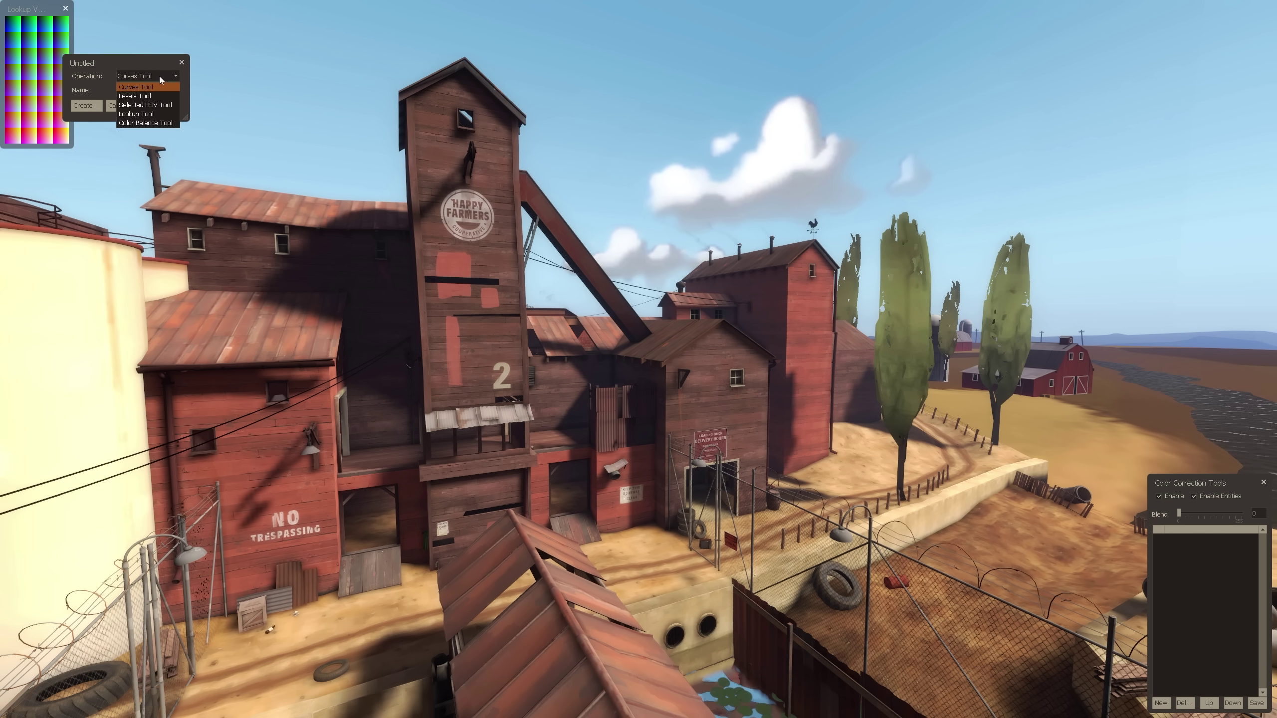
left_click(138, 113)
left_click(86, 105)
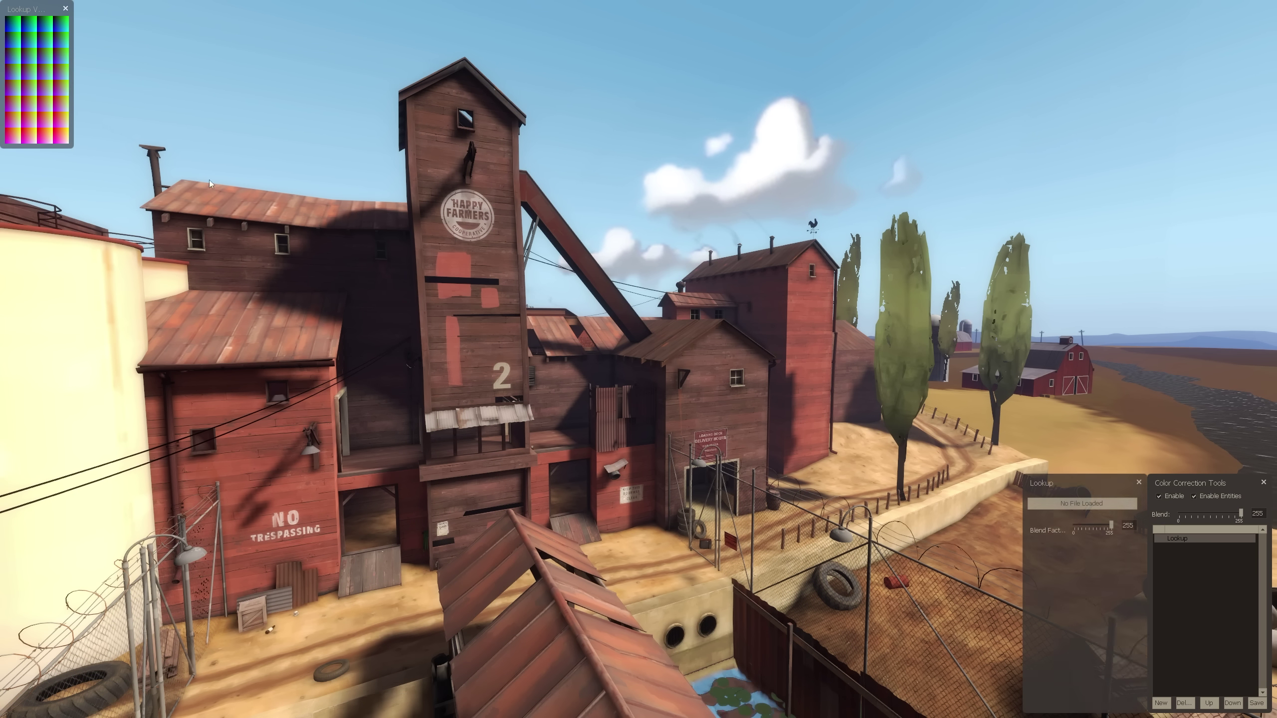
left_click(1079, 505)
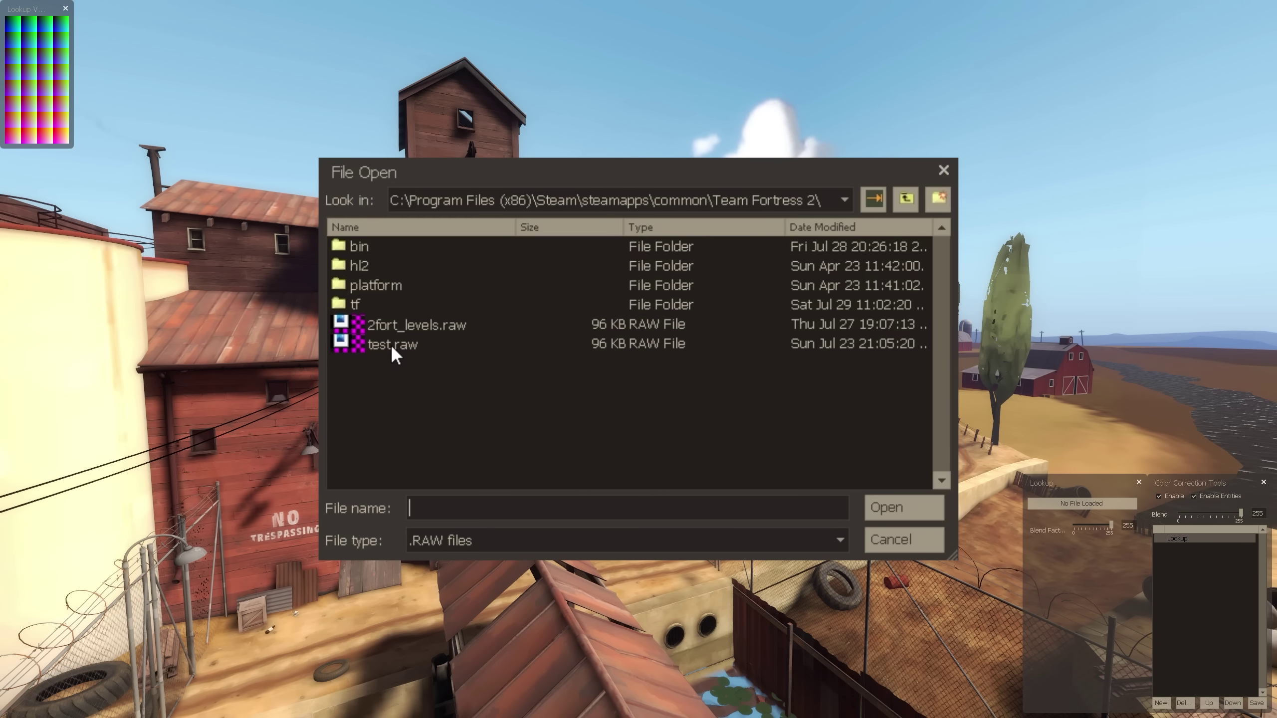
left_click(401, 352)
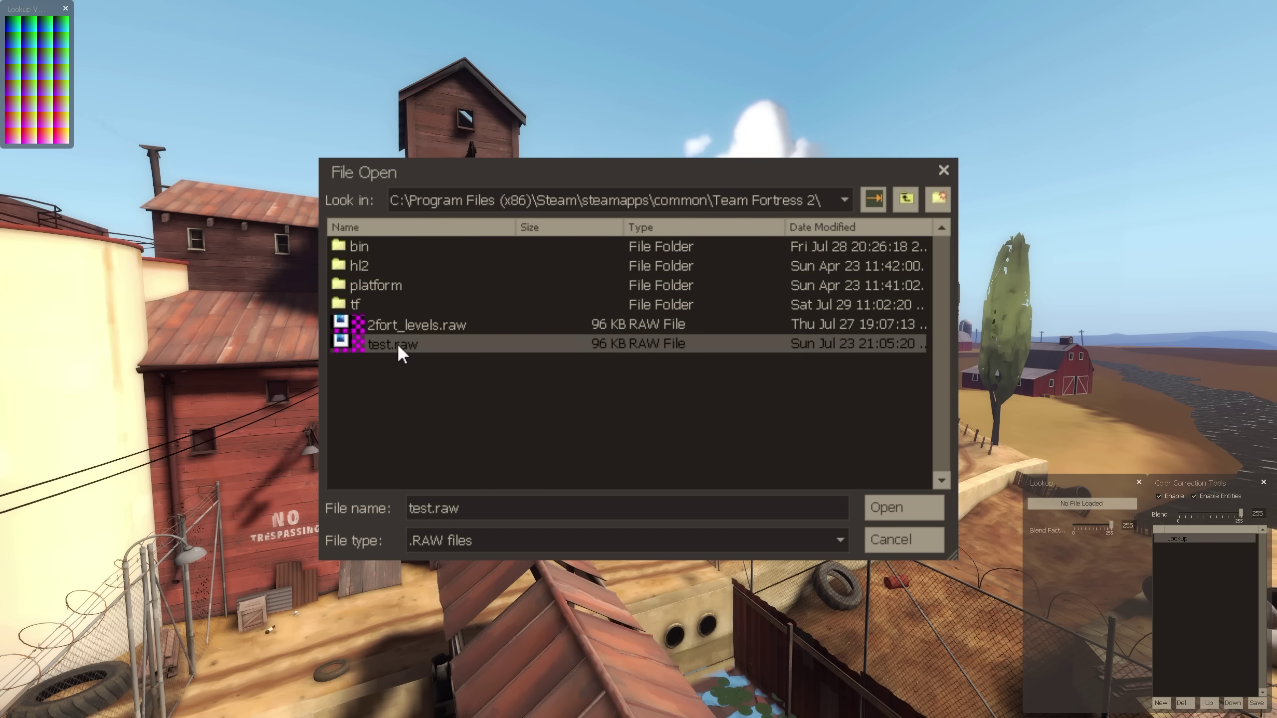
double_click(400, 352)
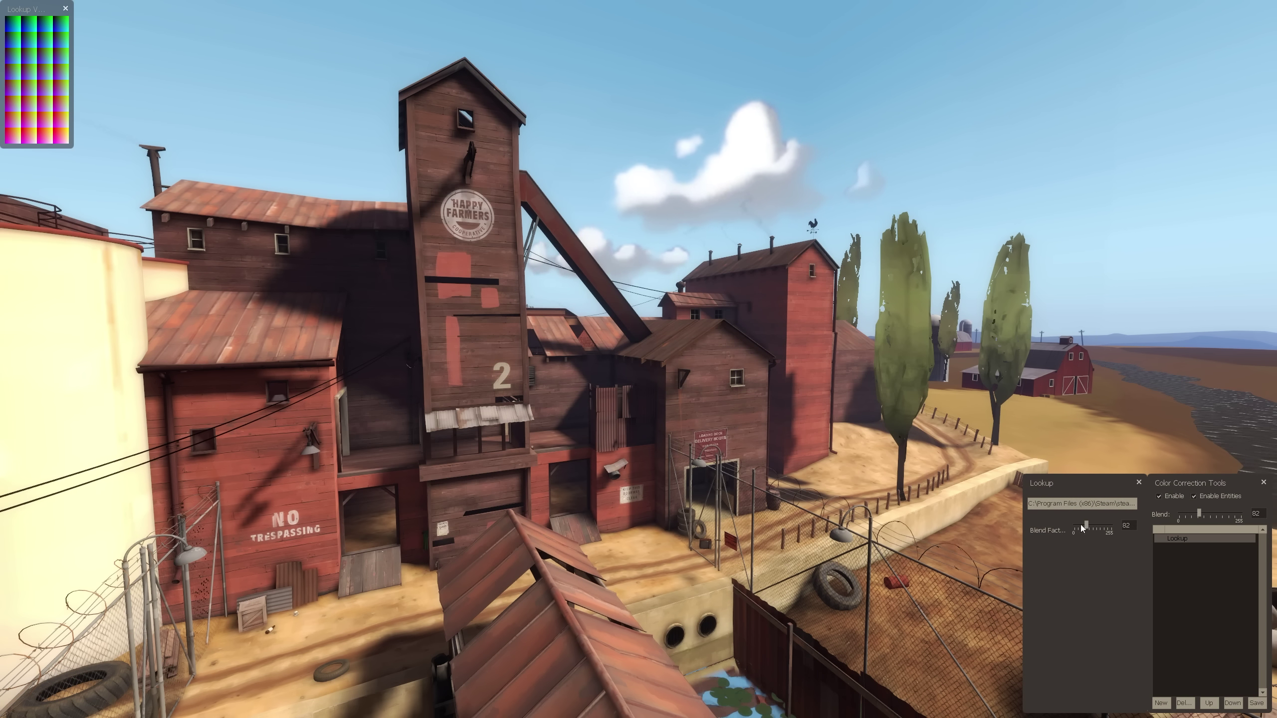
left_click_drag(1111, 528, 1110, 528)
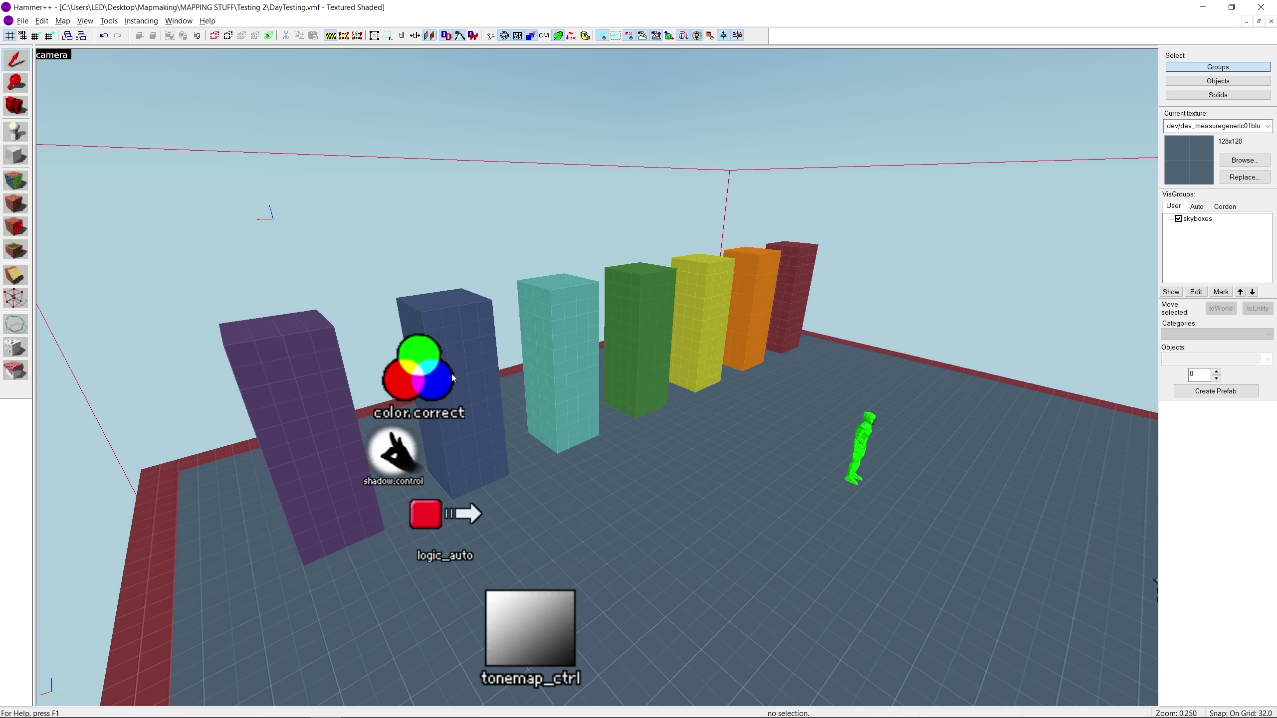
In Hammer++, set the color_correction entity's Lookup Table Filename to scripts/test.raw
double_click(432, 377)
left_click(940, 299)
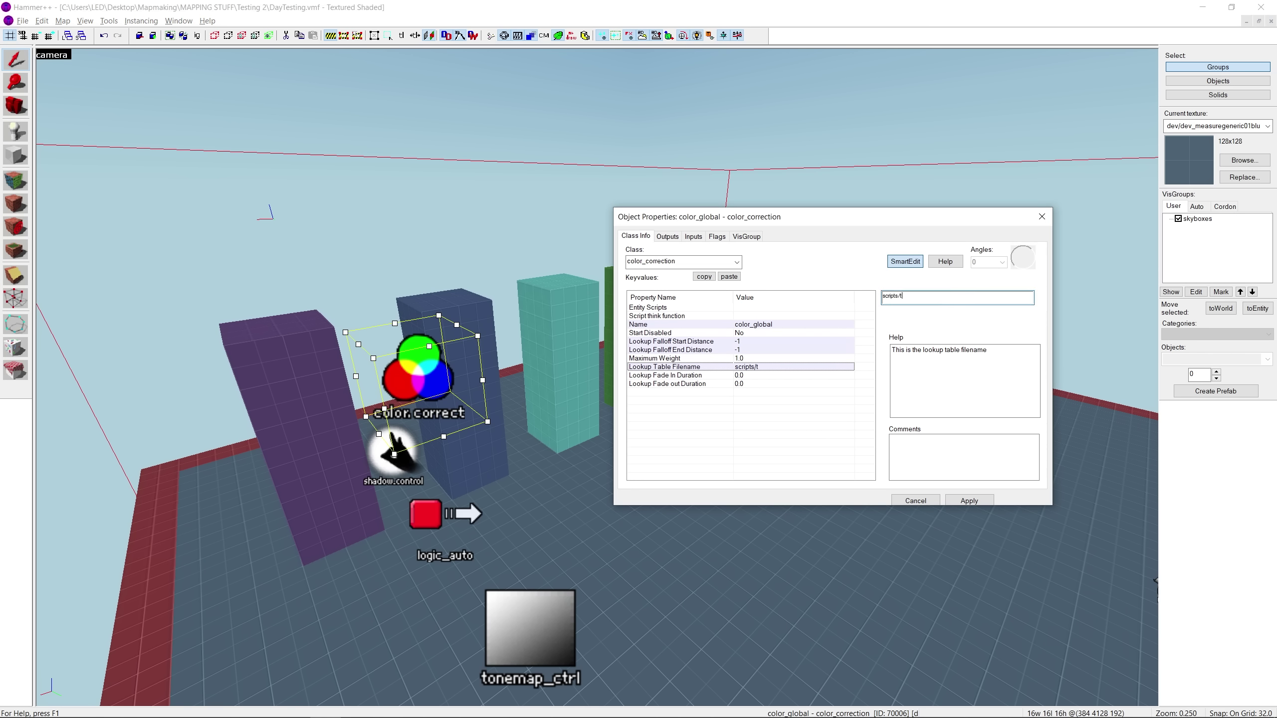
left_click(969, 501)
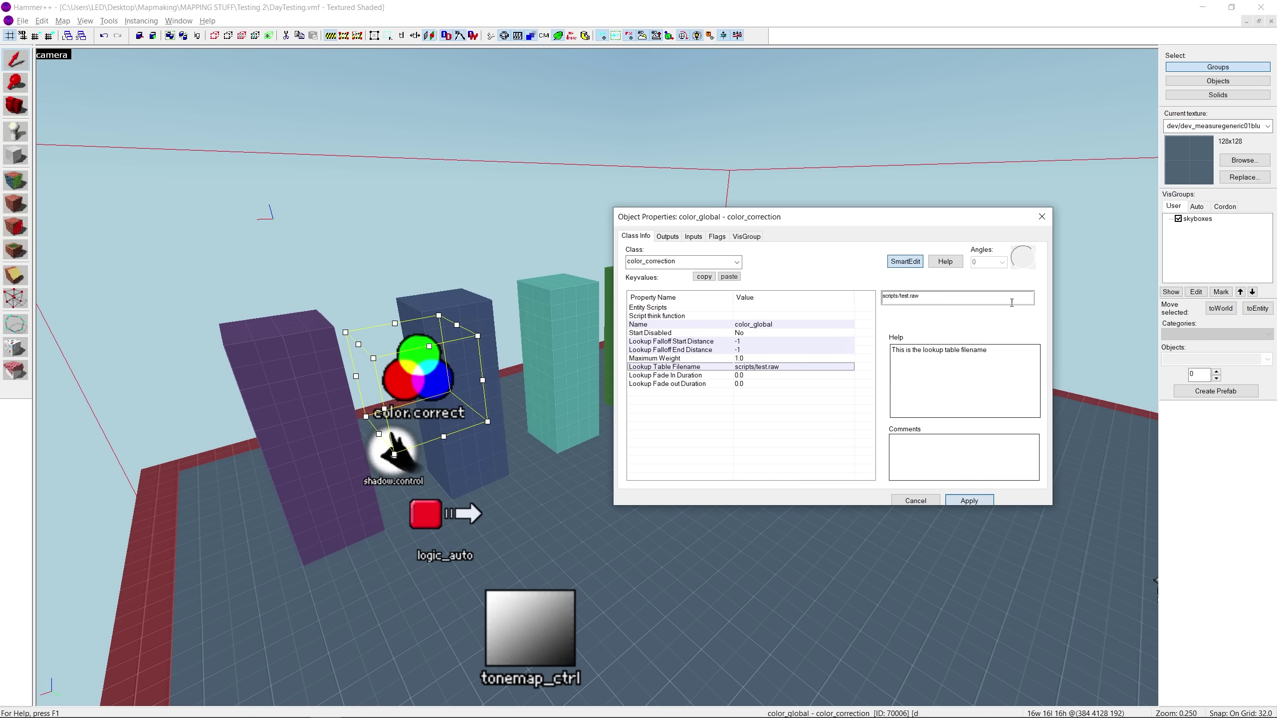
left_click(1041, 216)
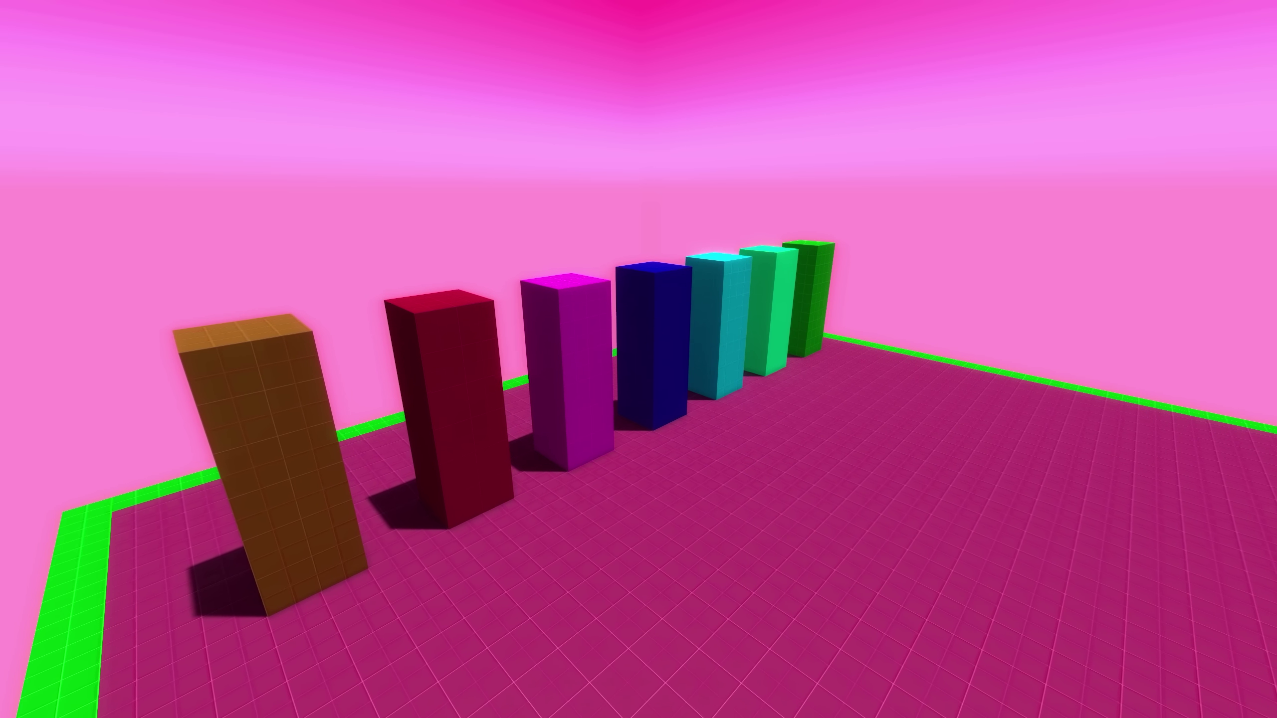